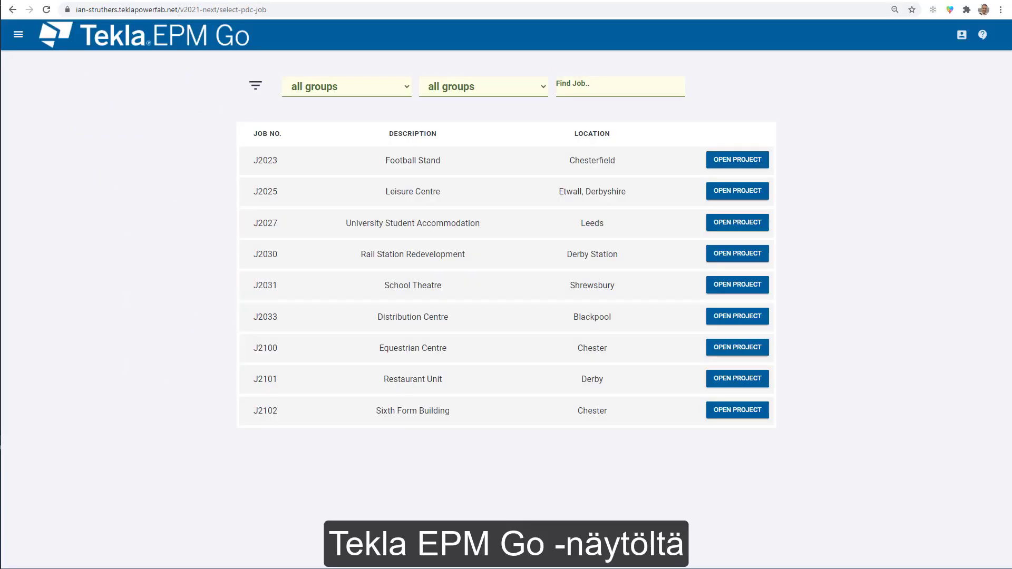
Open the shipping calendar from the dashboard.
click(19, 37)
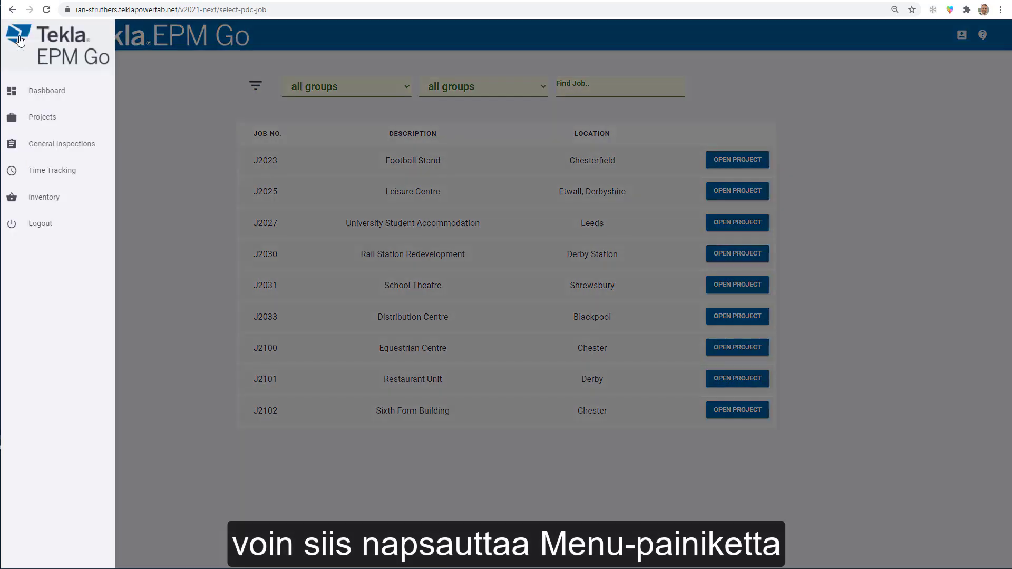
click(65, 94)
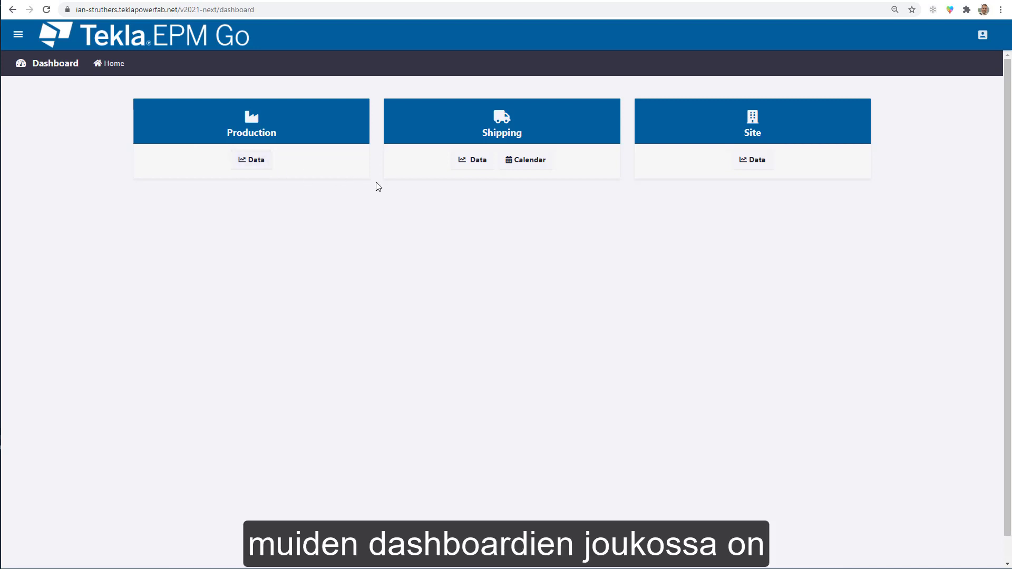
click(534, 167)
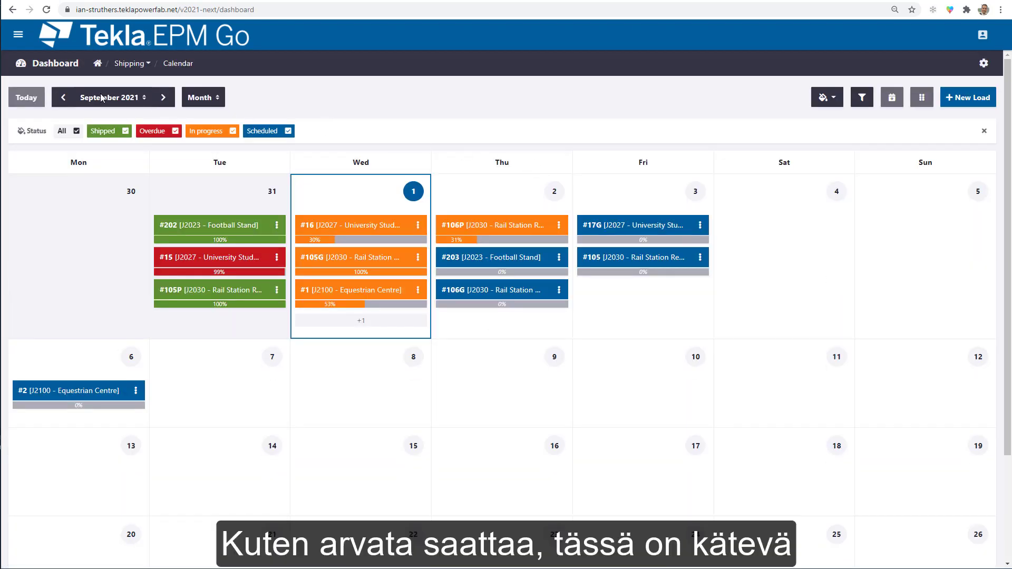
Go to August 2021 in the shipping calendar and examine the scheduled loads against the status colours.
click(62, 97)
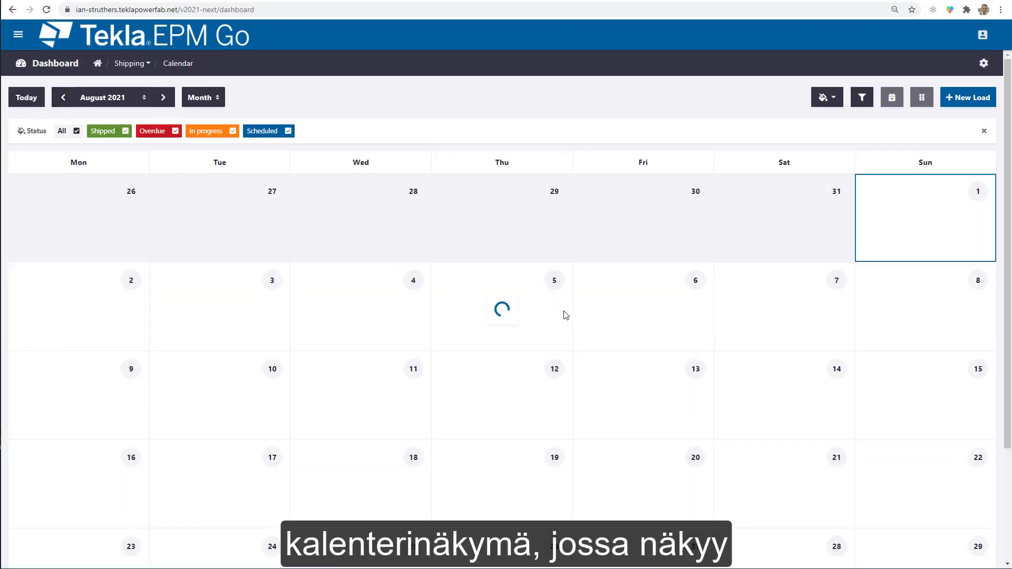
scroll(564, 321, down, 2)
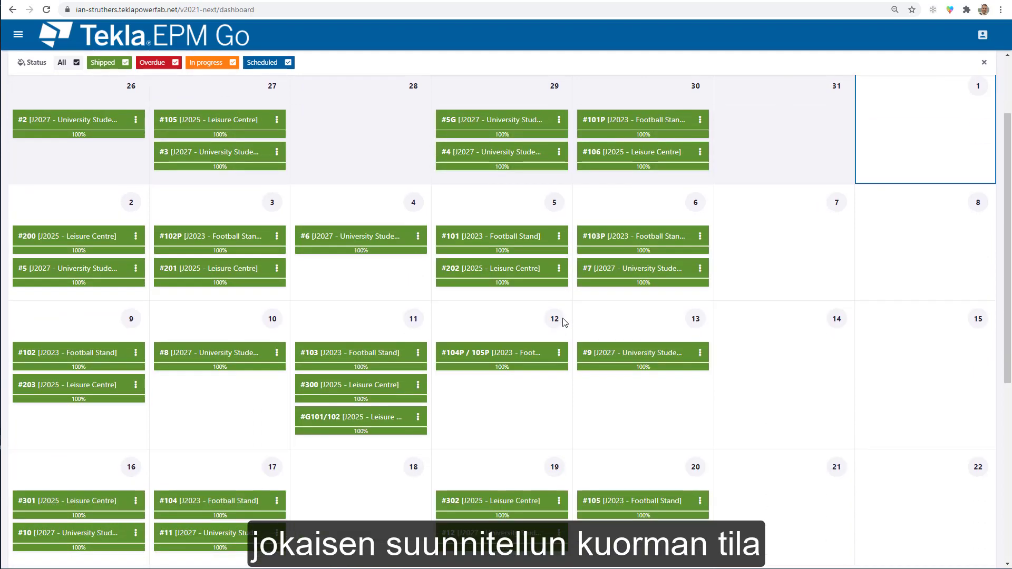
scroll(563, 322, down, 6)
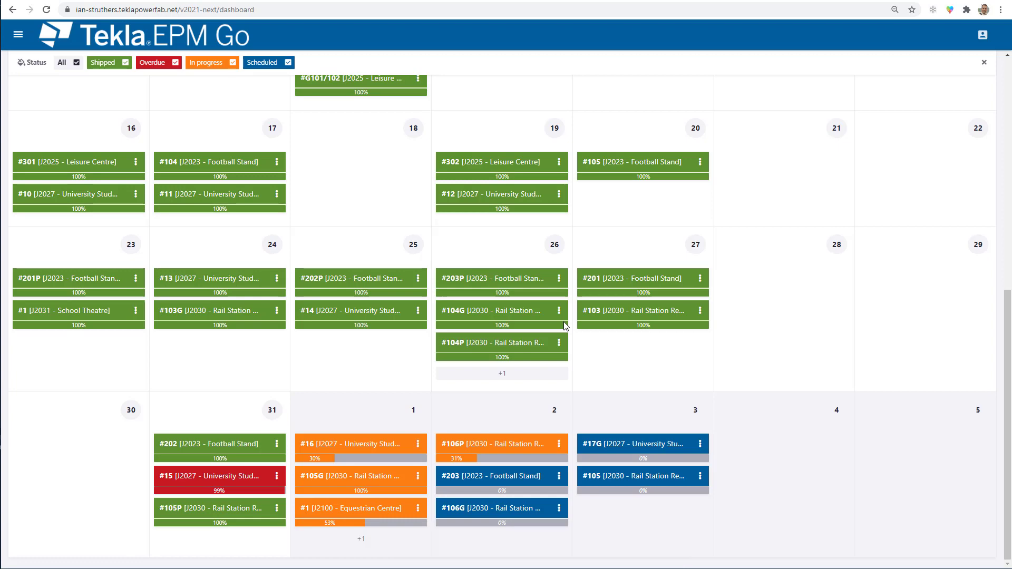
scroll(564, 324, up, 8)
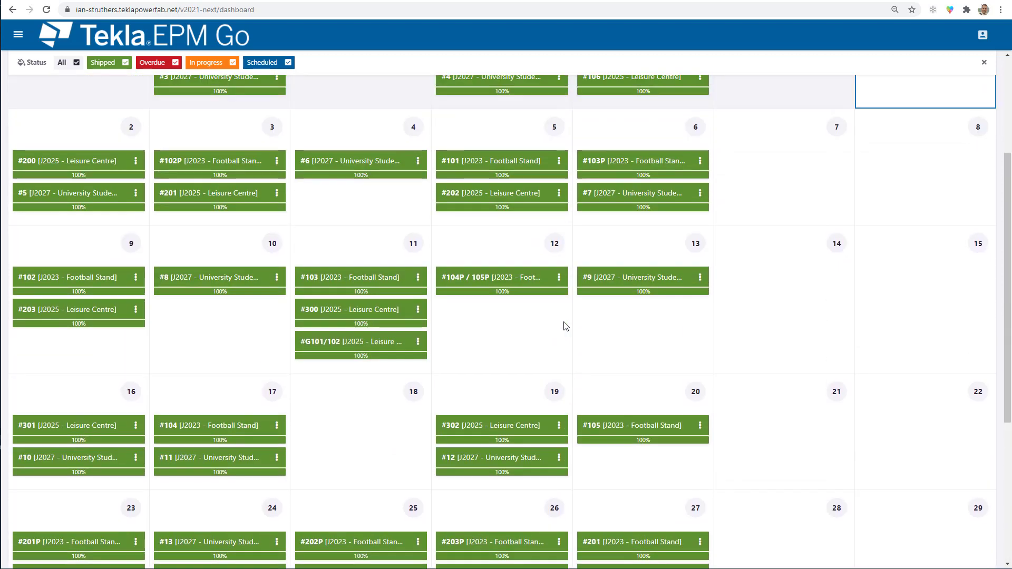
scroll(564, 324, up, 1)
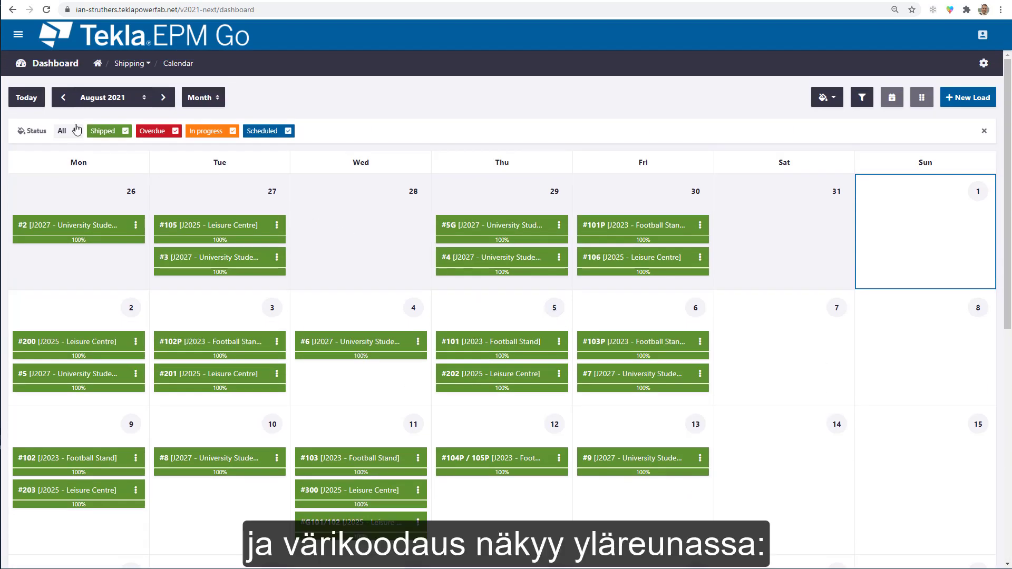
scroll(153, 163, down, 7)
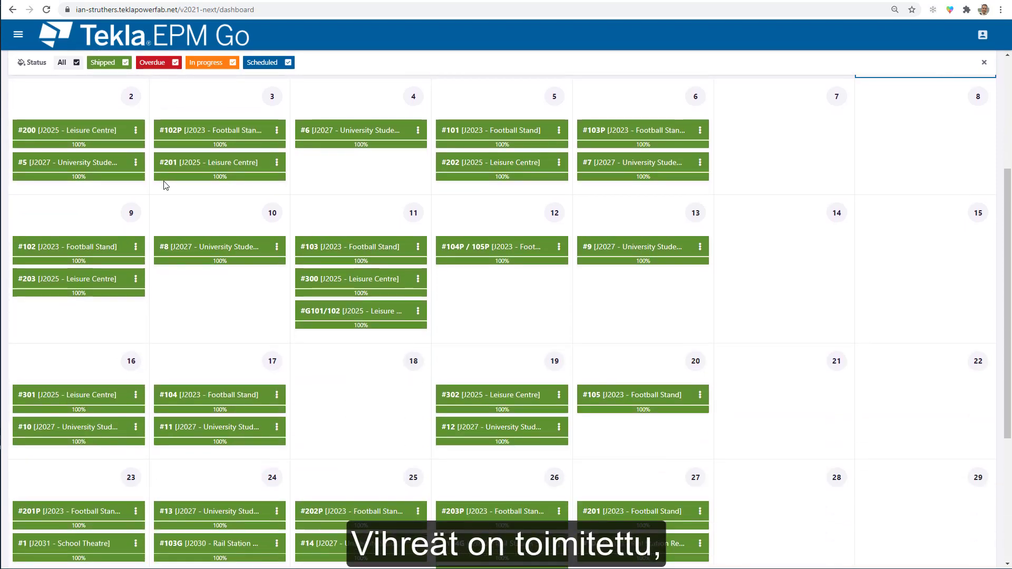
scroll(163, 182, down, 1)
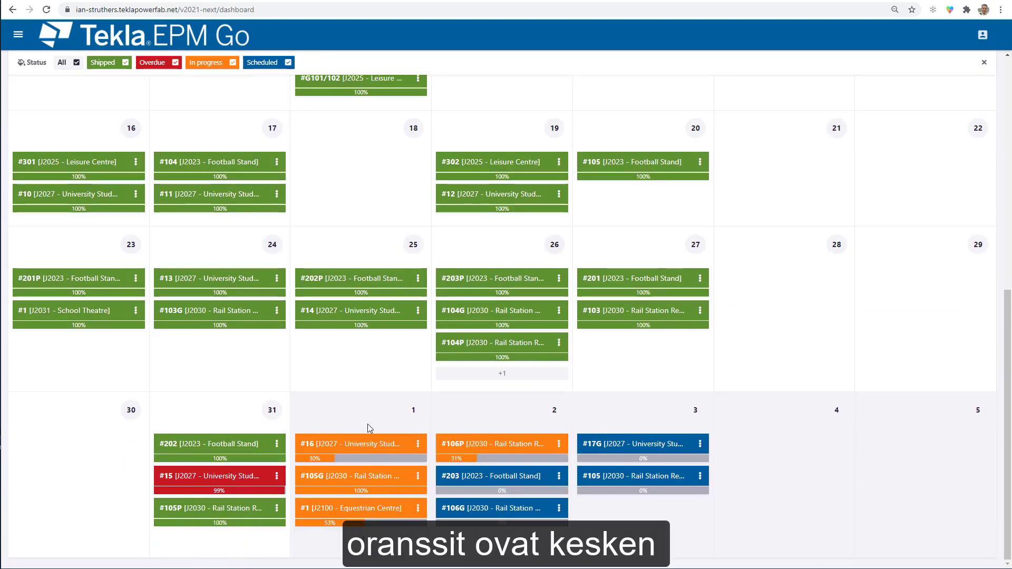
scroll(553, 483, up, 6)
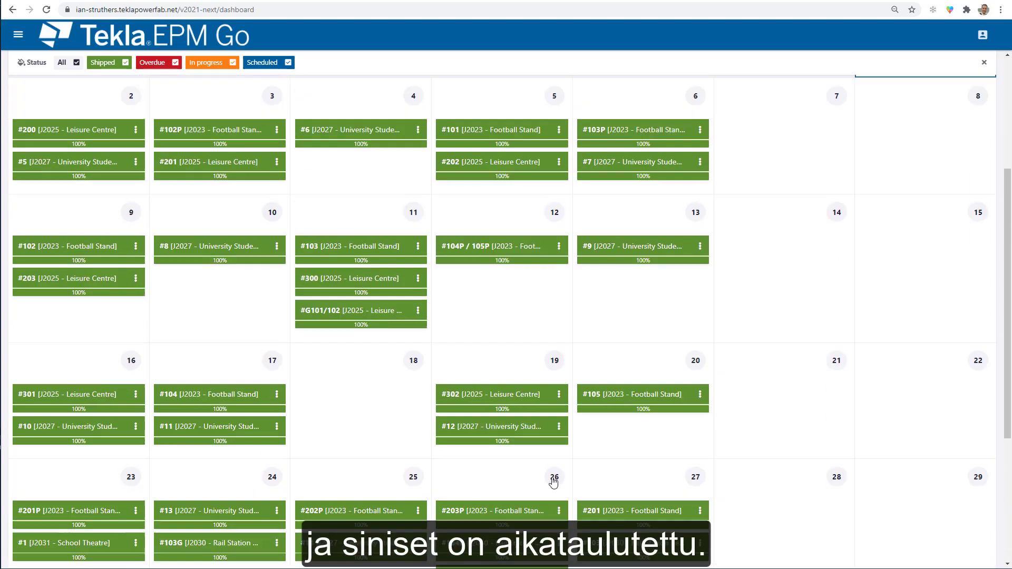
scroll(554, 482, up, 3)
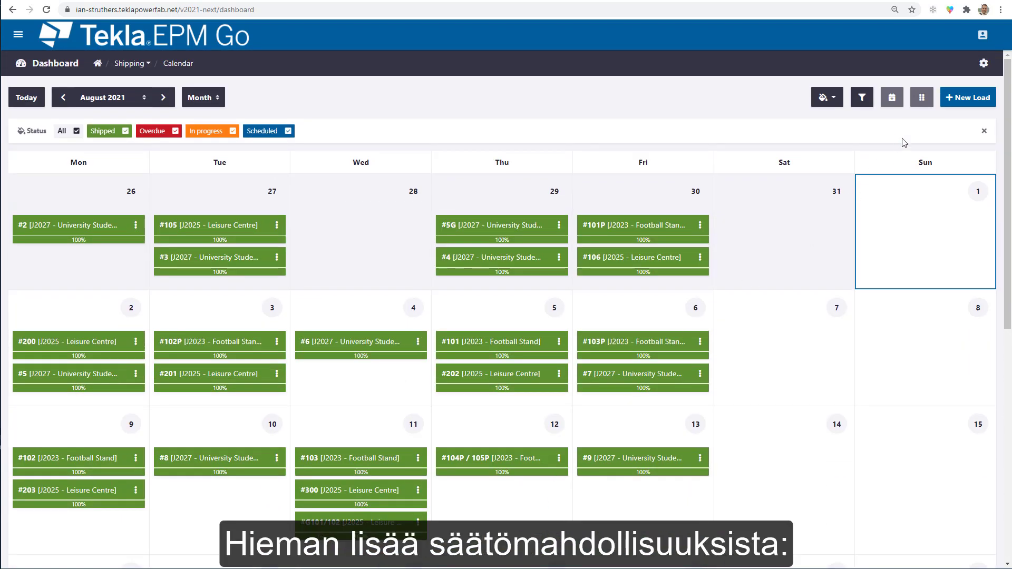
Review the dashboard's unit and week start day settings and apply them with Monday as the start day.
click(984, 64)
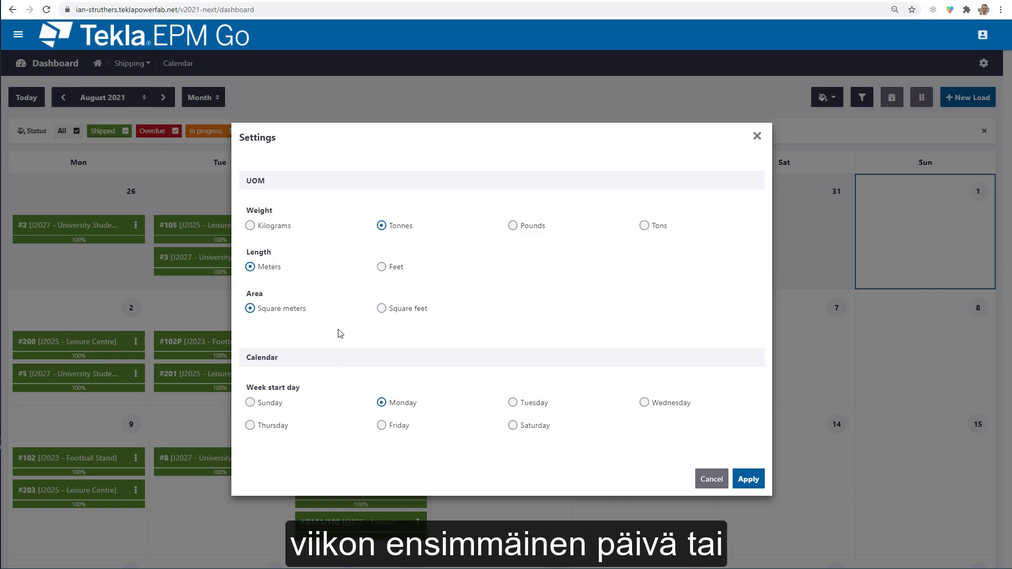
click(748, 479)
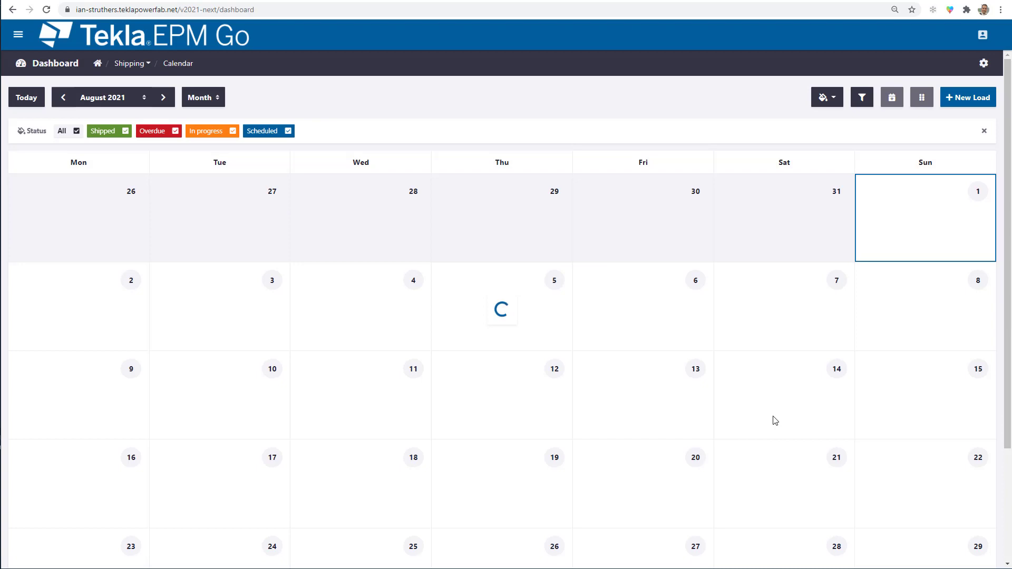
Review the calendar's filter choices for Job # and Destination without applying a filter.
click(862, 101)
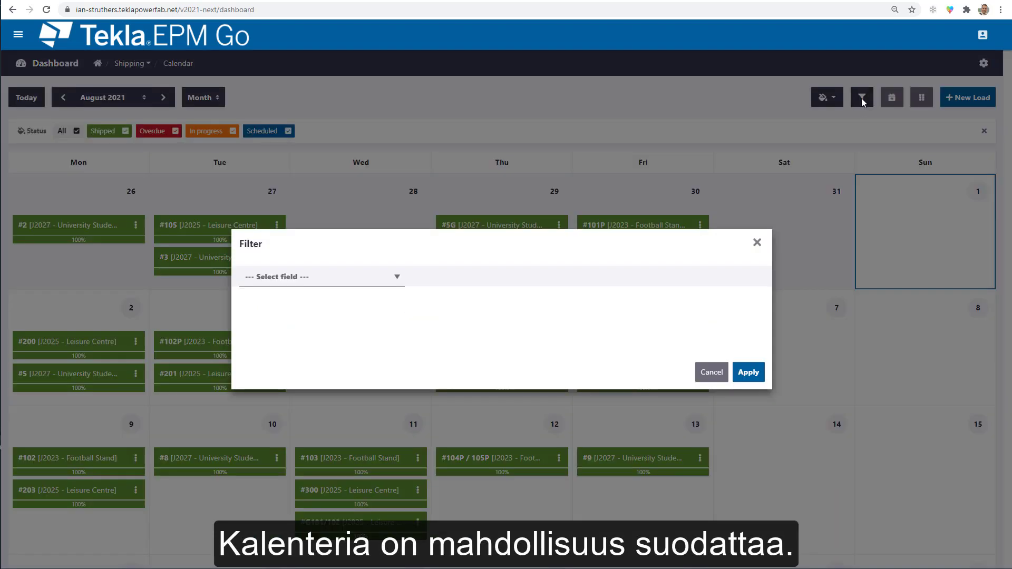
click(284, 279)
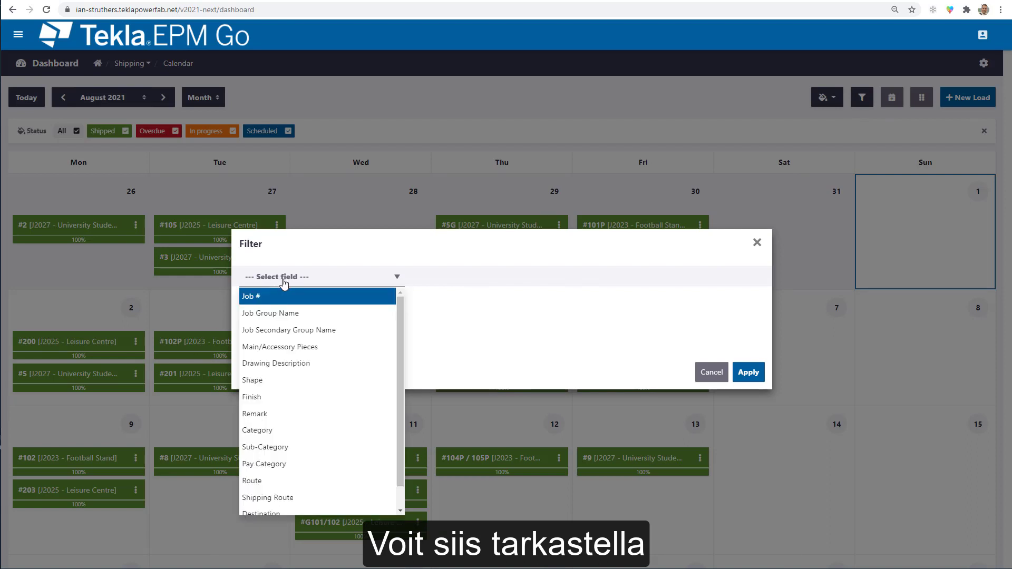
click(285, 297)
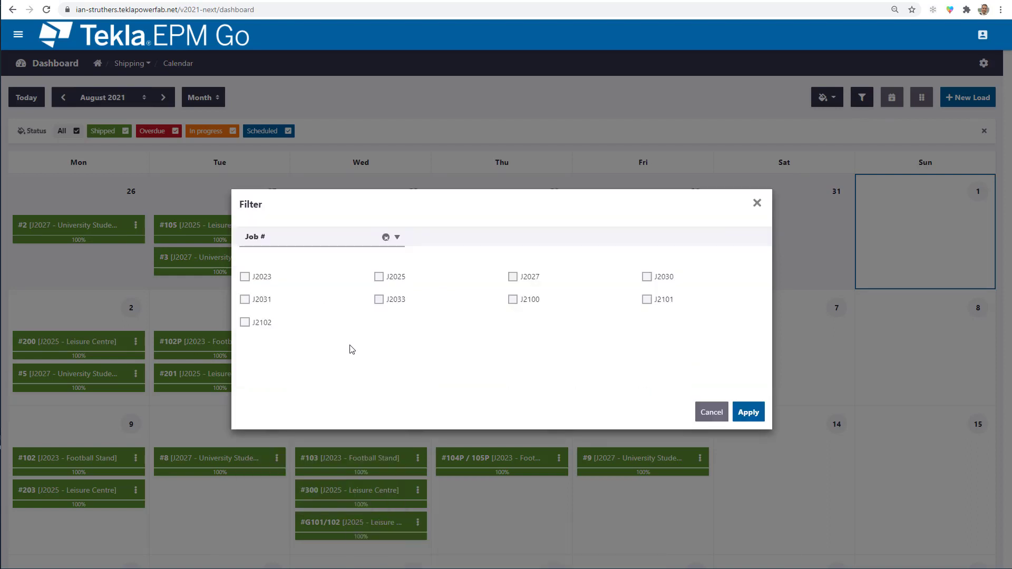
click(398, 237)
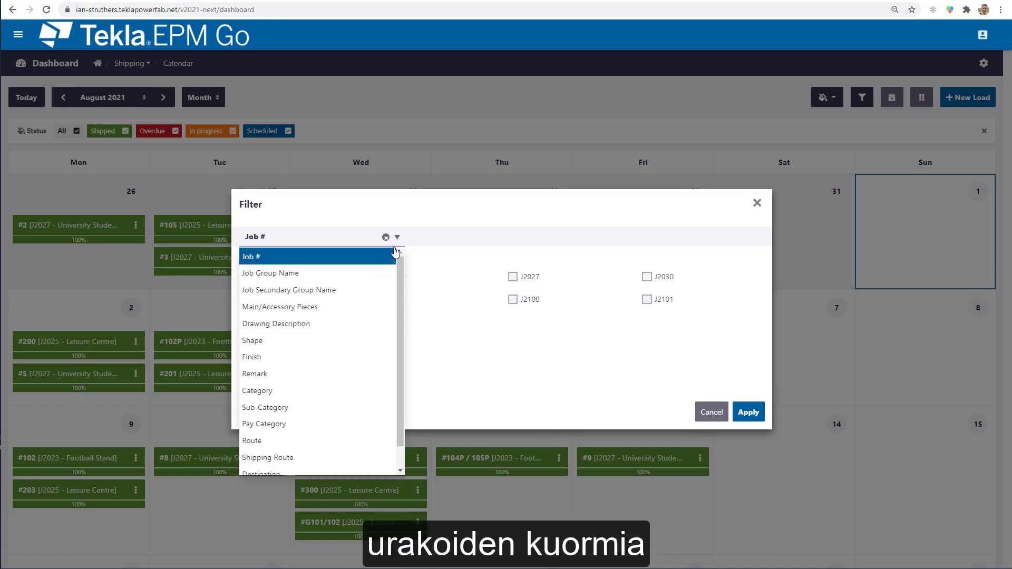
scroll(327, 437, down, 1)
click(316, 450)
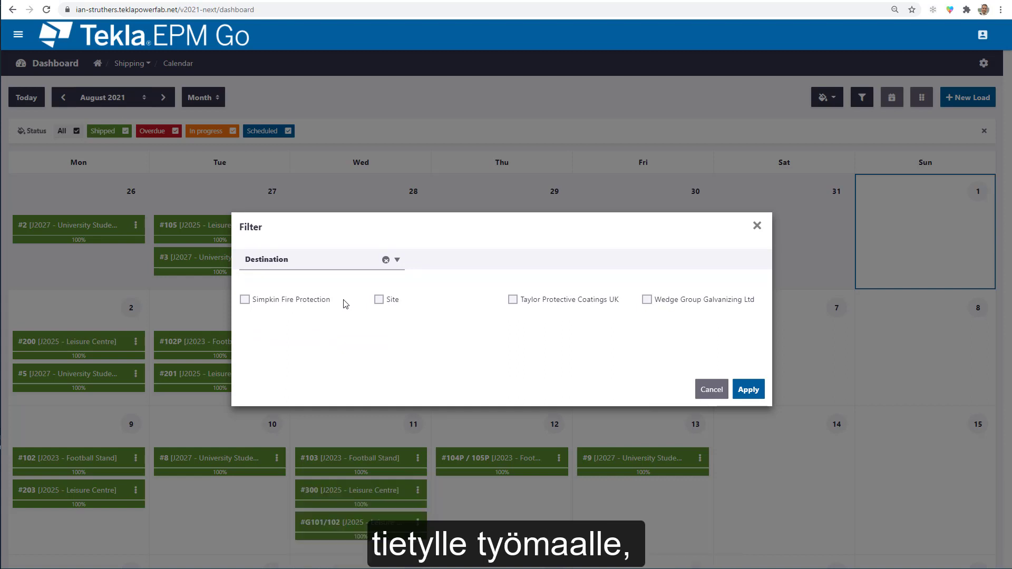
click(712, 390)
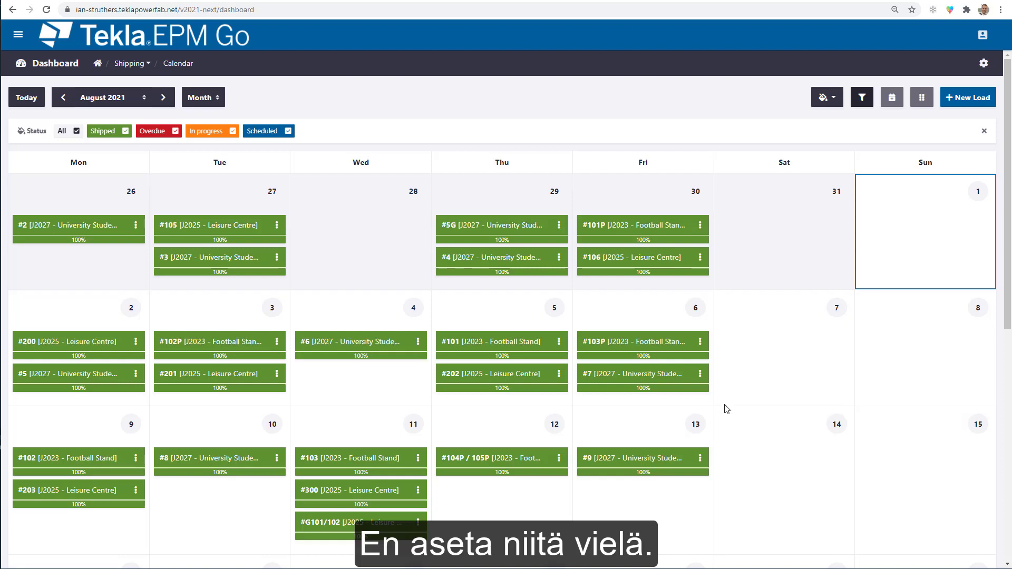
Check the calendar's colour-coding and legend options, and compare the status legend with the August loads.
click(836, 104)
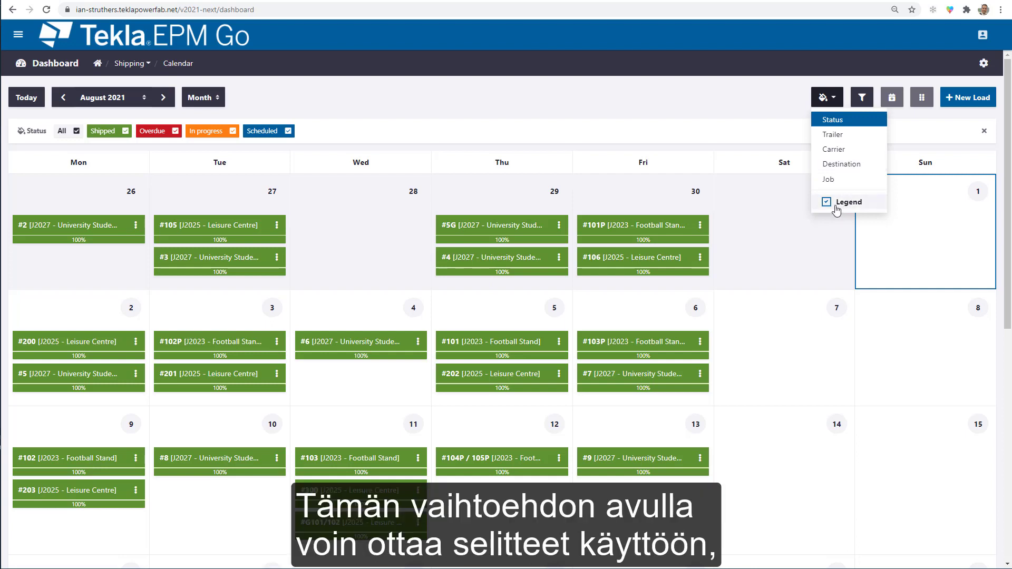
click(303, 121)
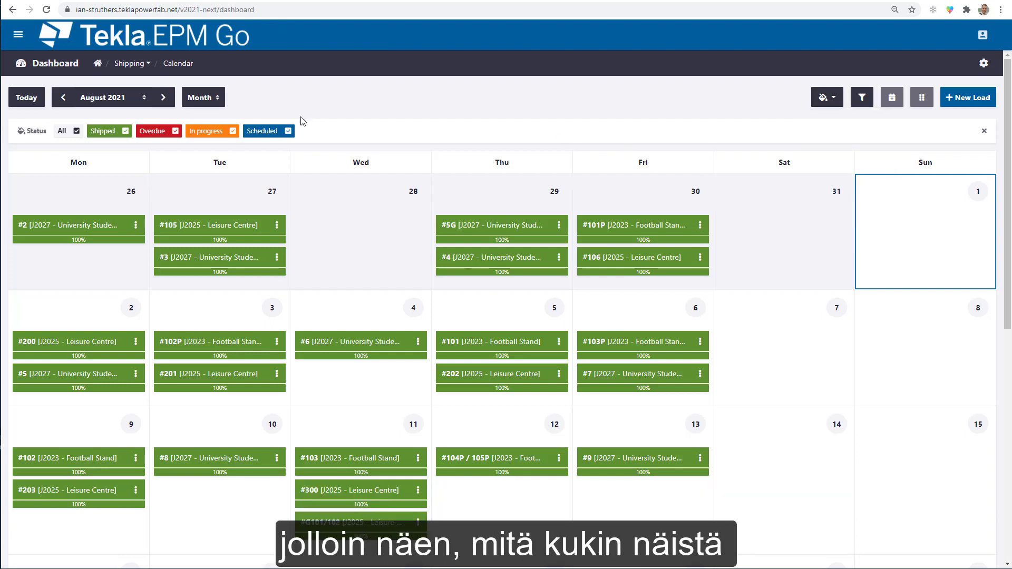
scroll(231, 245, down, 6)
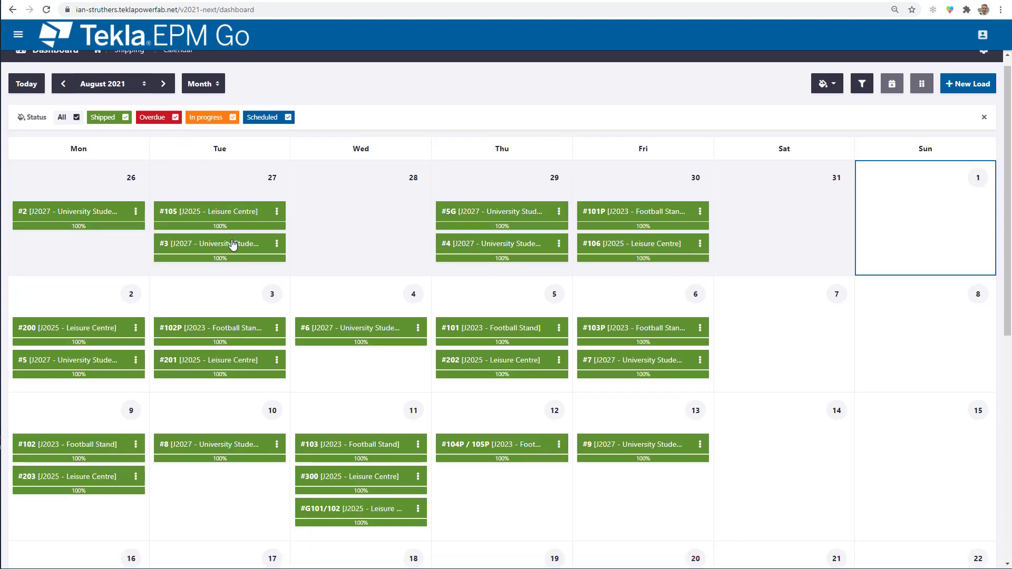
scroll(230, 245, down, 2)
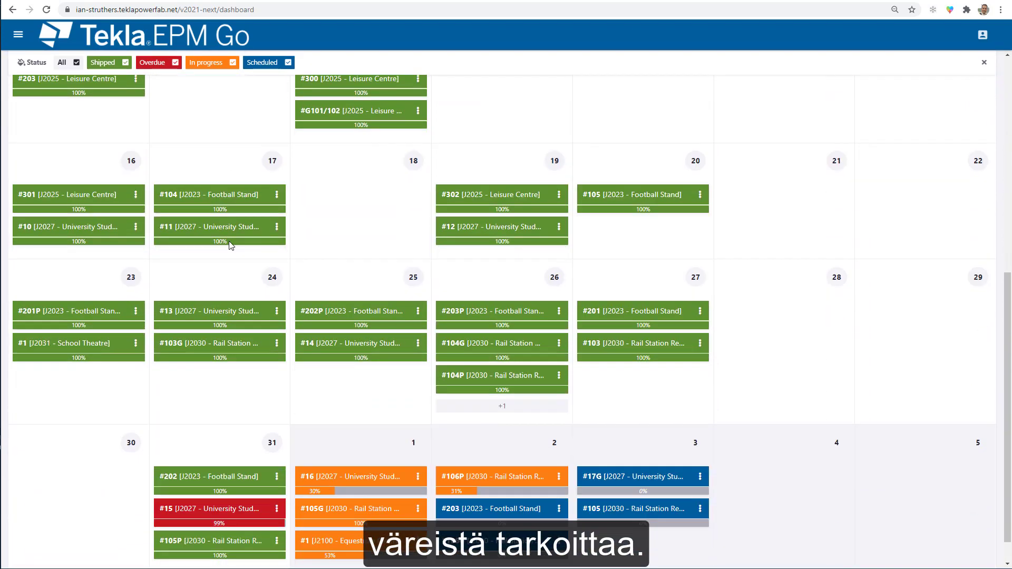
scroll(229, 245, up, 7)
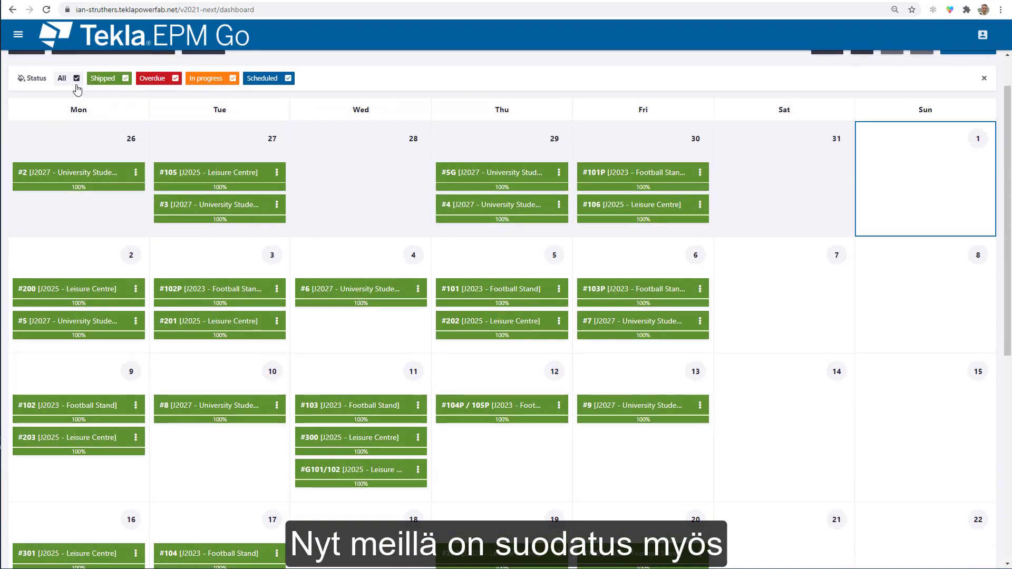
Limit the calendar to Overdue and In progress loads, and restore the display of all statuses.
click(77, 80)
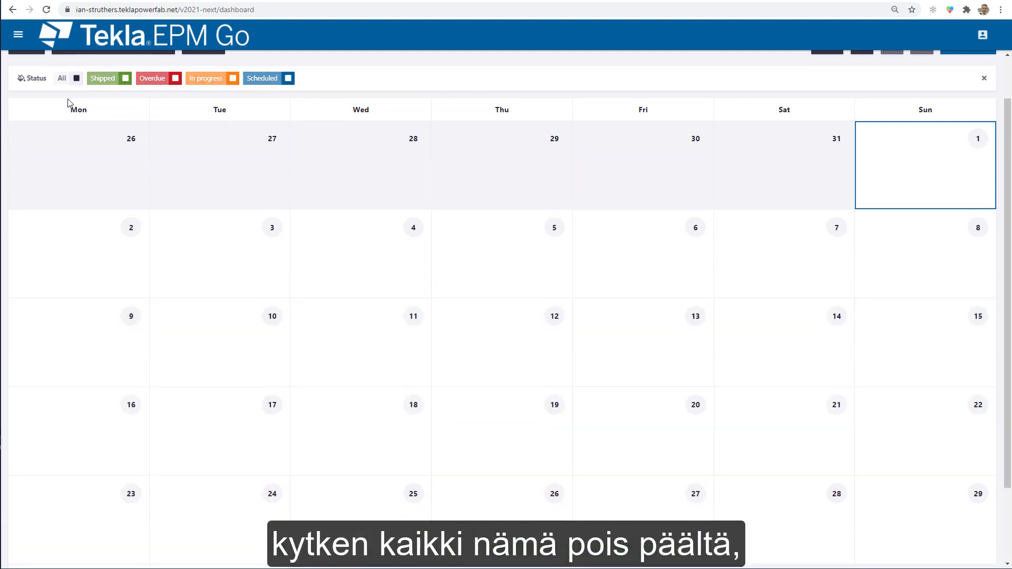
click(175, 78)
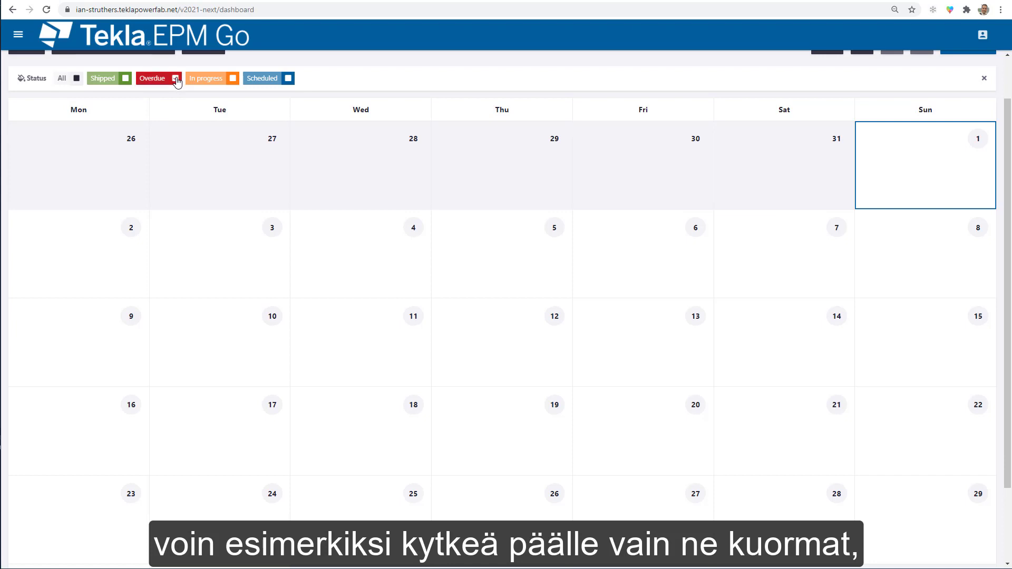
scroll(251, 256, down, 2)
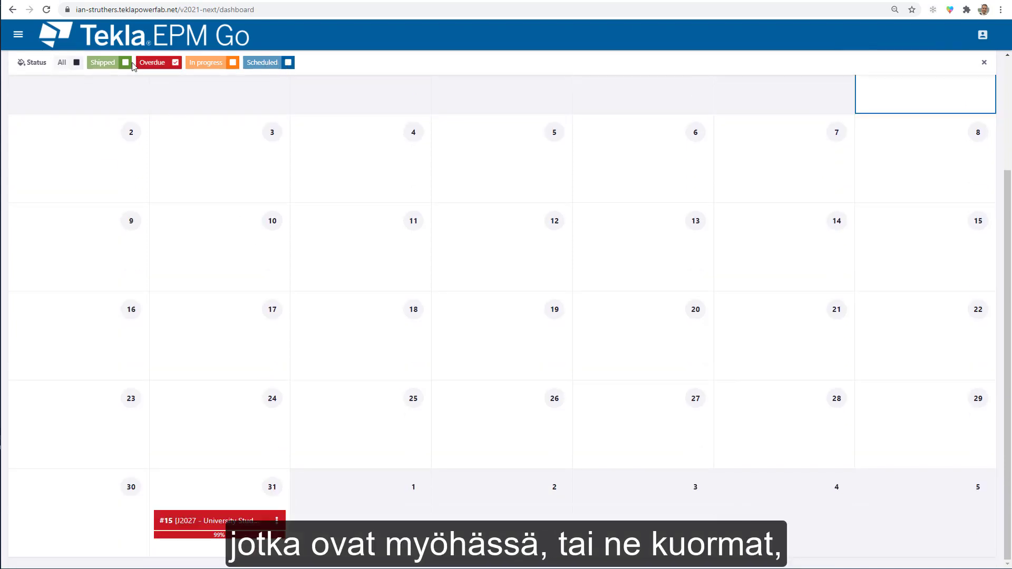
click(233, 62)
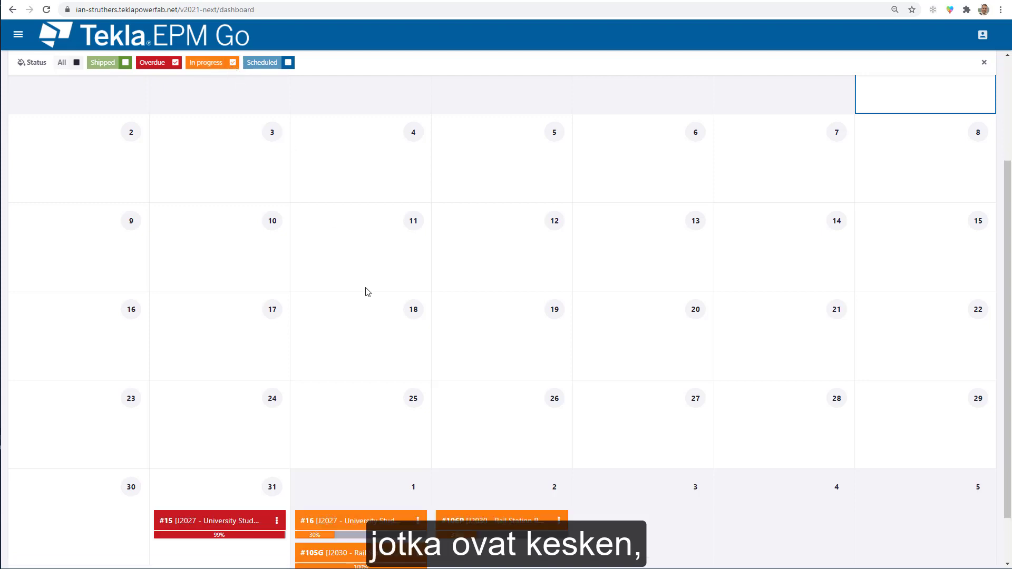
scroll(367, 292, down, 1)
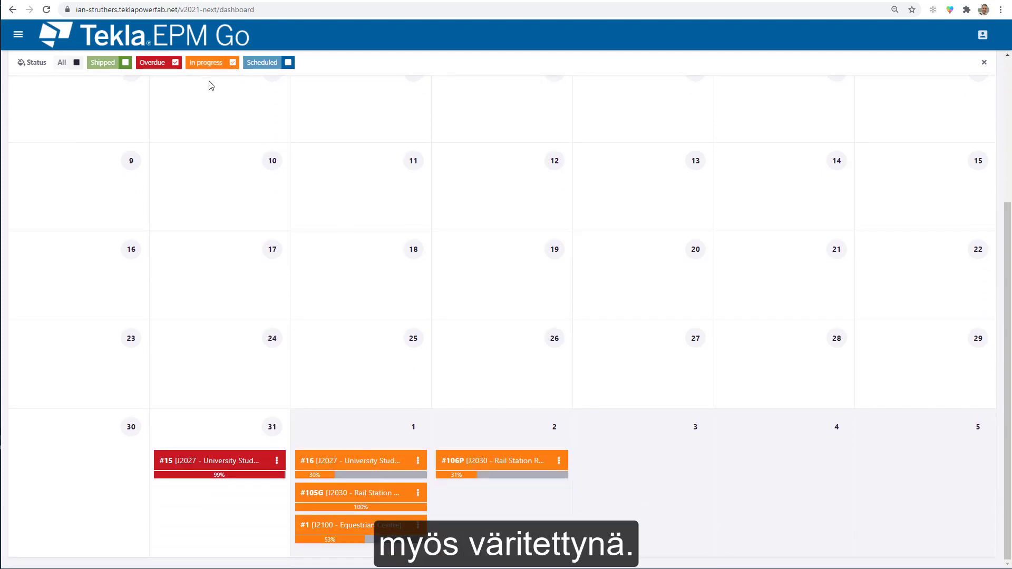
scroll(198, 83, up, 4)
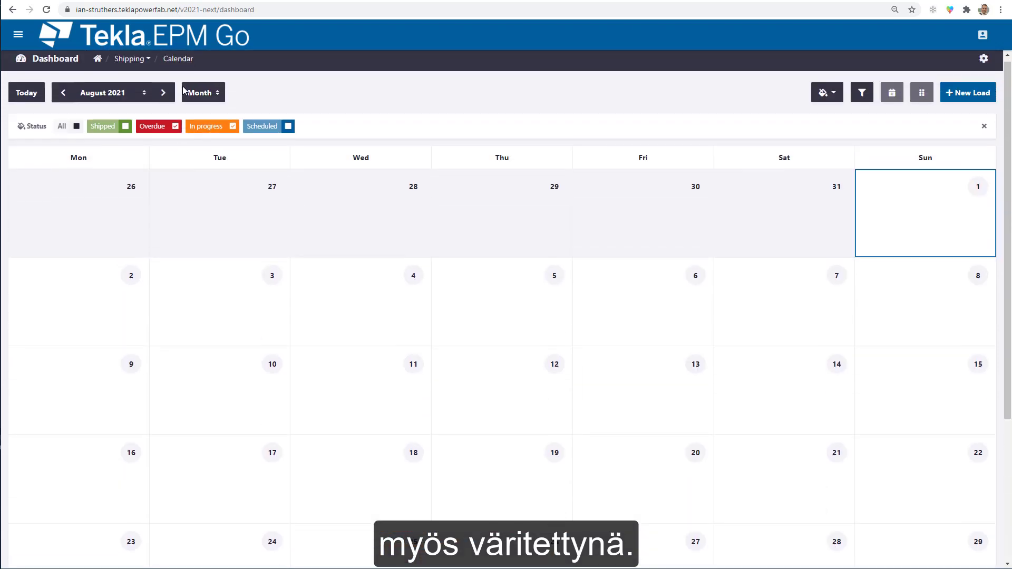
click(78, 132)
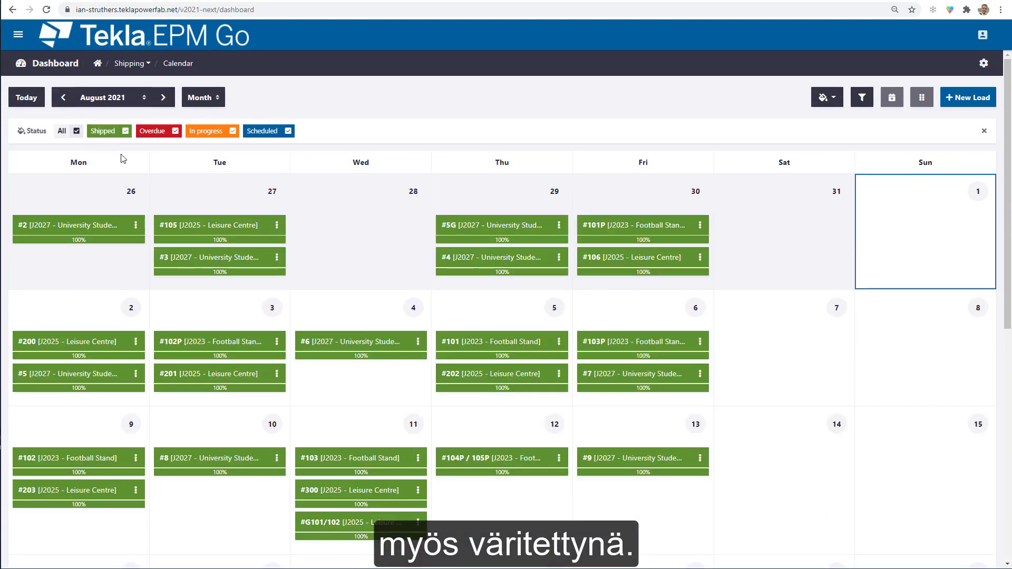
Return the calendar to today's date and switch it to the week view.
click(34, 105)
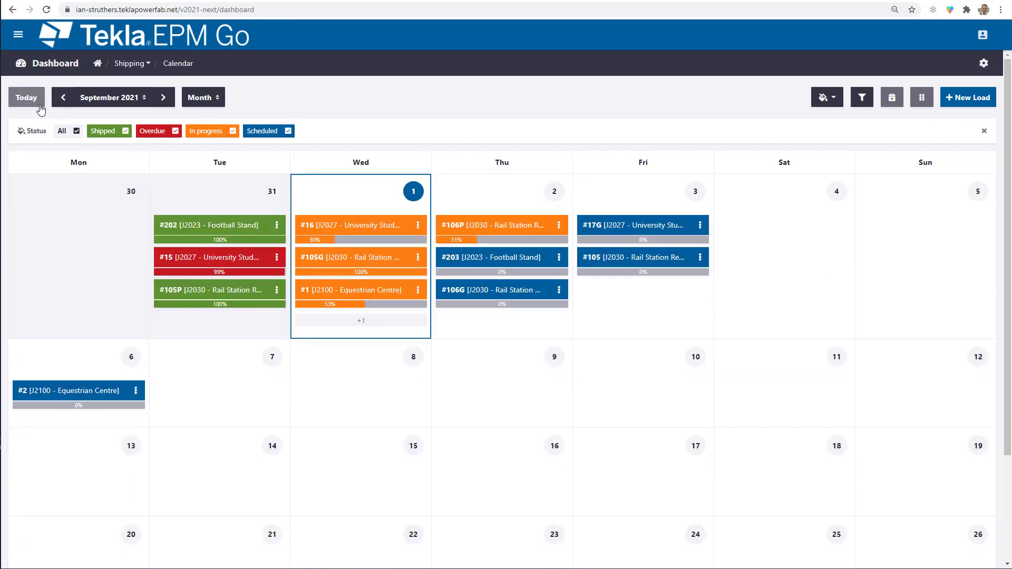
click(219, 99)
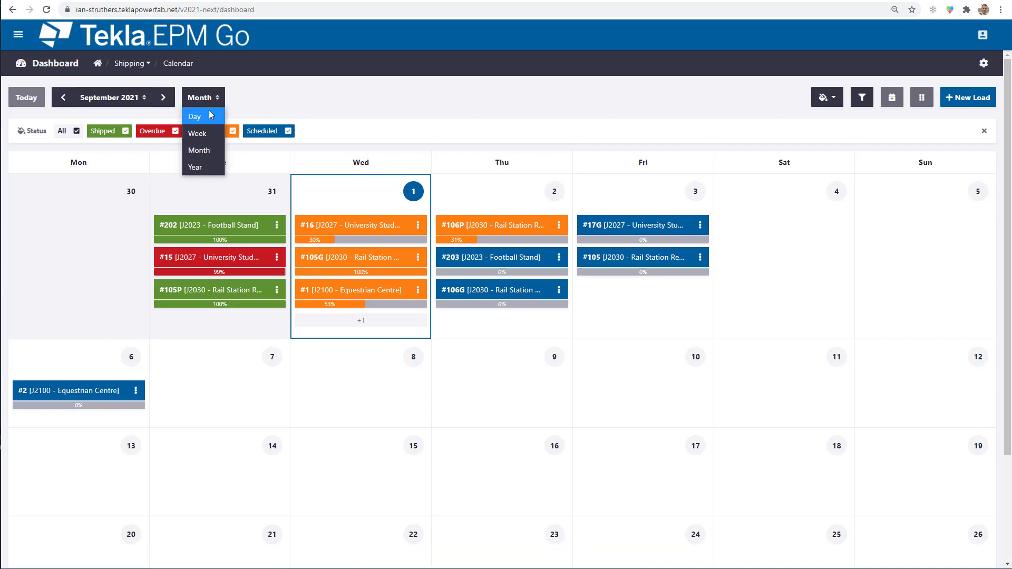
click(208, 132)
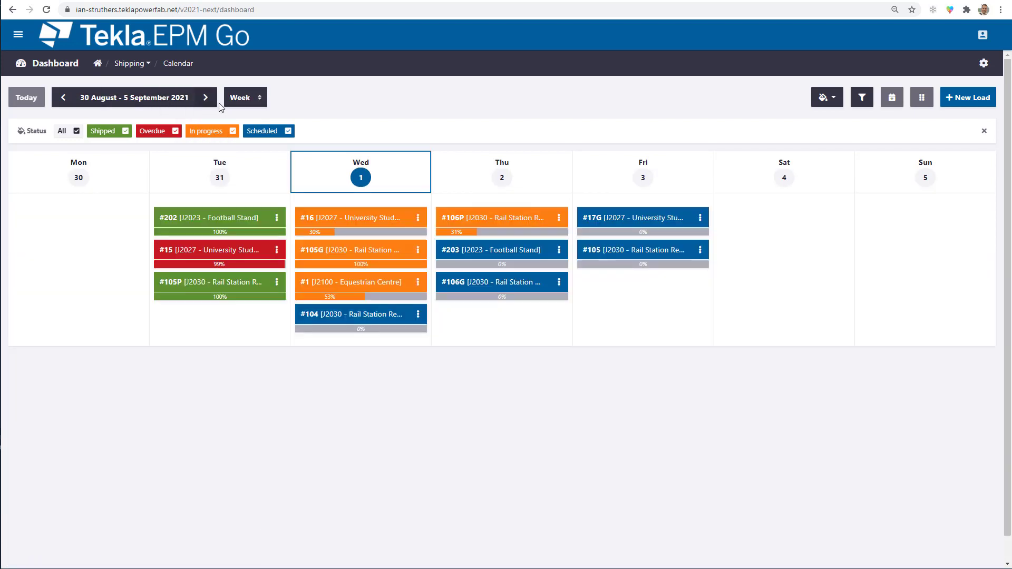
View the loads of the previous week, 23-29 August 2021, and return to the week of 30 August.
click(63, 98)
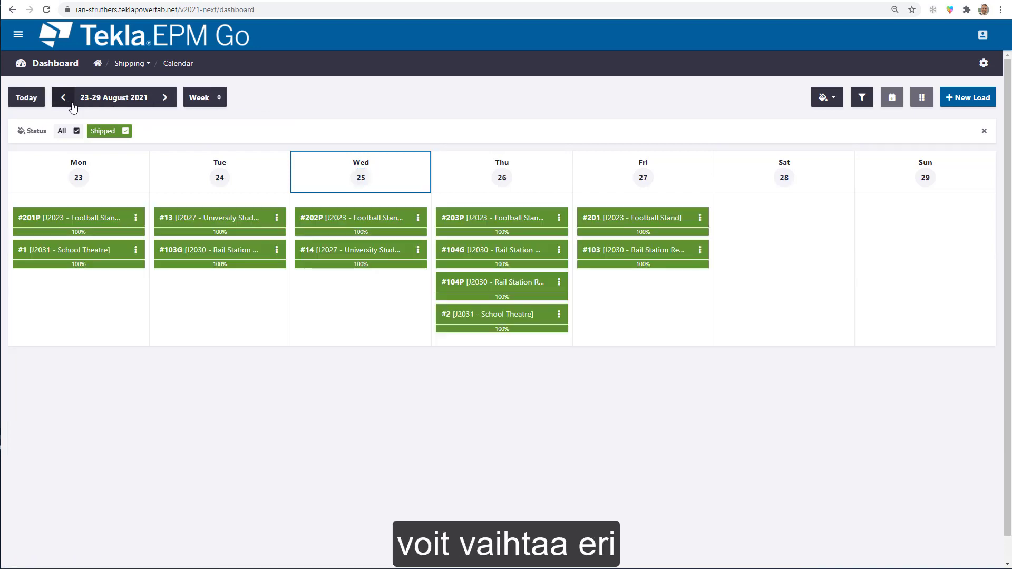
click(165, 98)
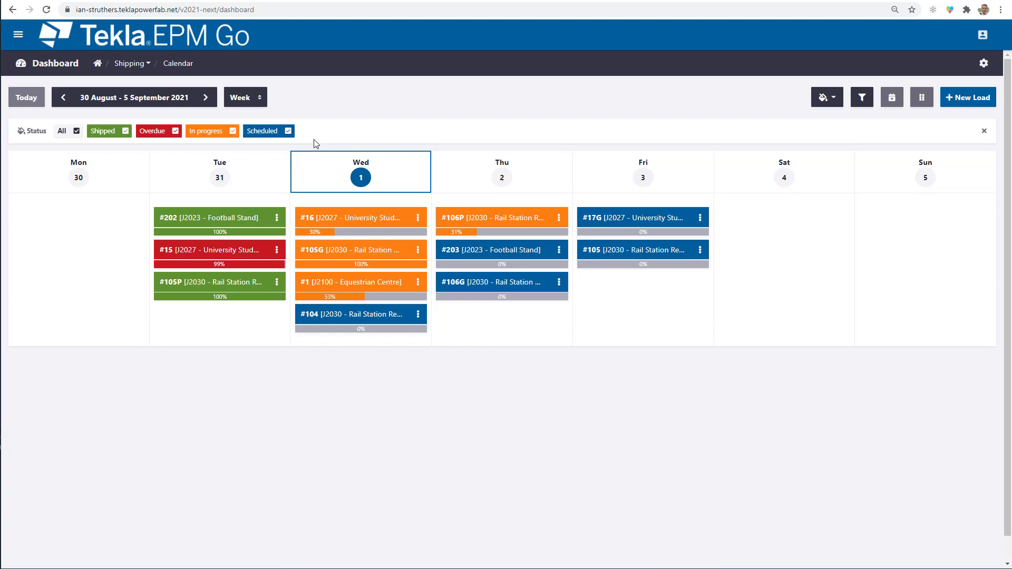
Review the new load form's fields for job J2101, and leave the form without creating a load.
click(974, 104)
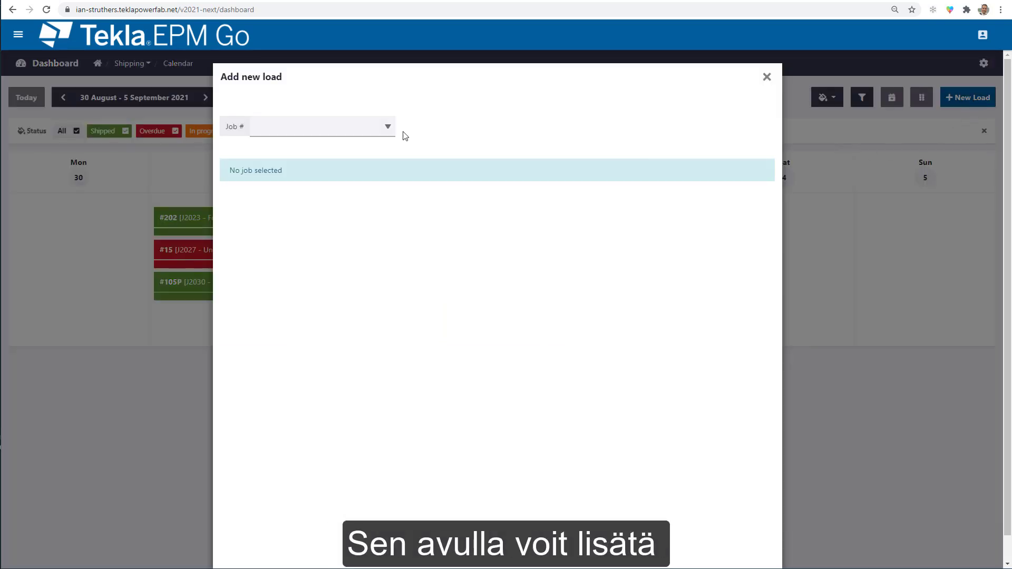
click(387, 129)
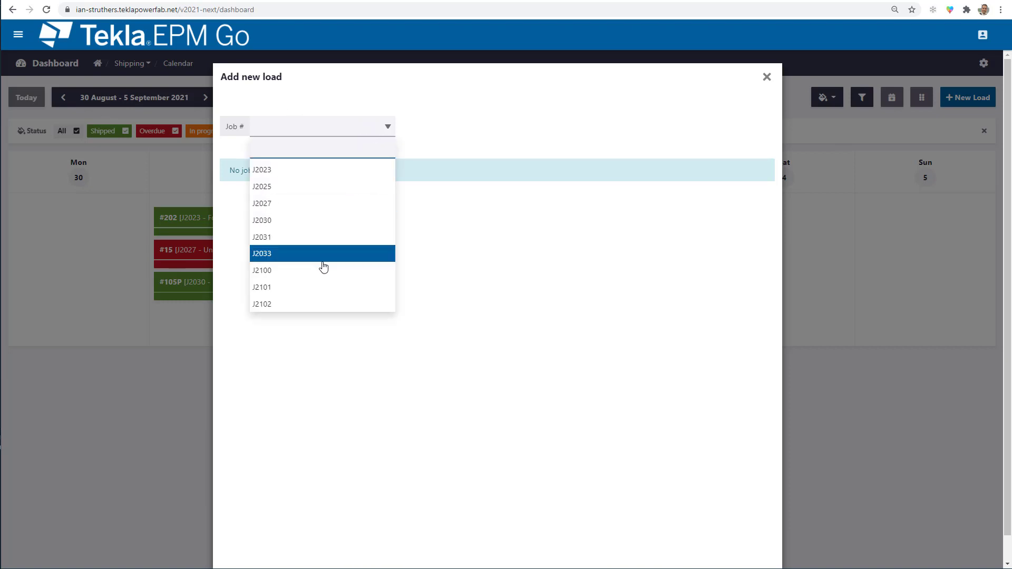
click(307, 288)
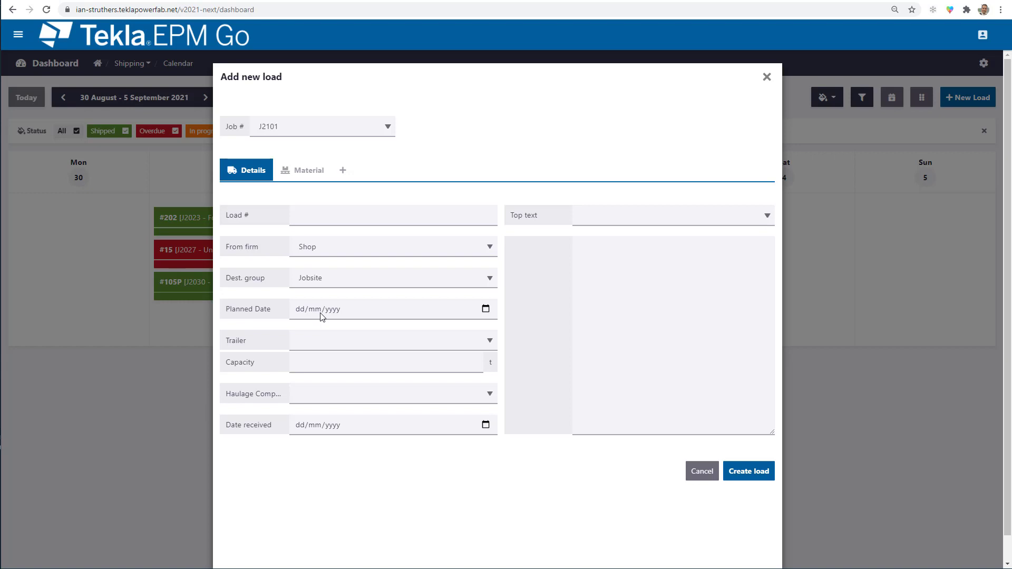
click(768, 77)
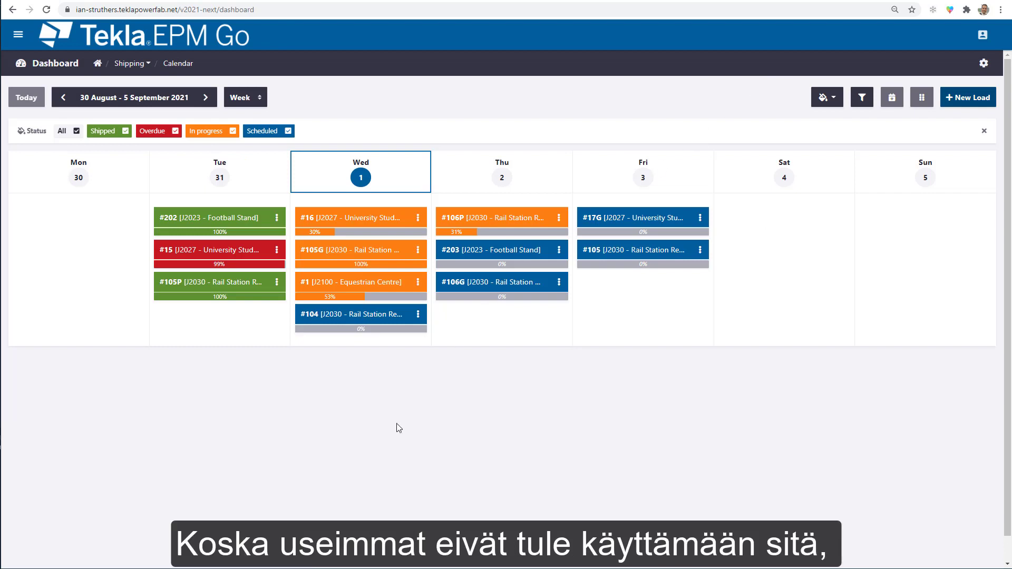
Switch to Tekla EPM and open the loads list of production control job J2101, Restaurant Unit.
key(alt+Tab)
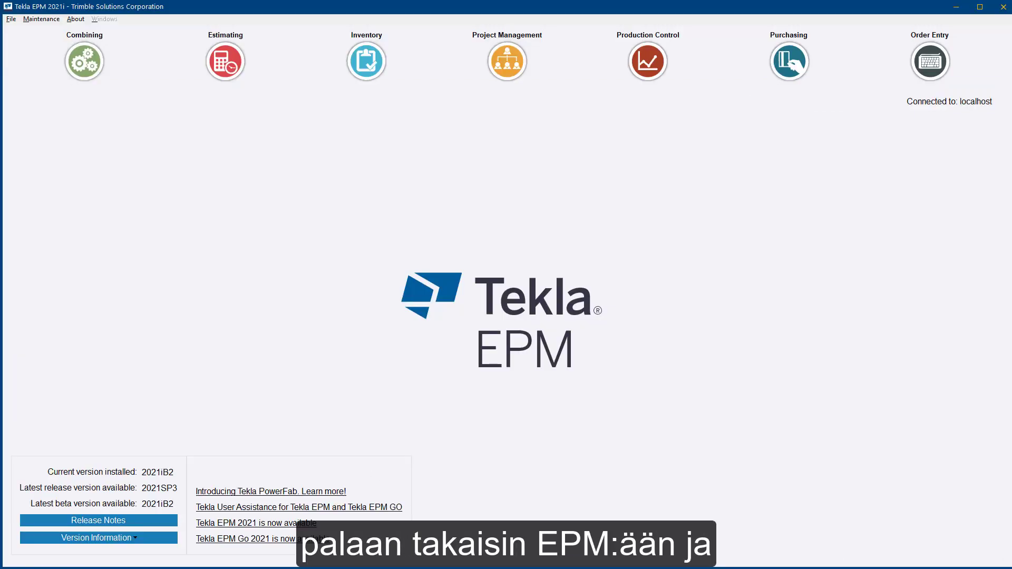
click(630, 54)
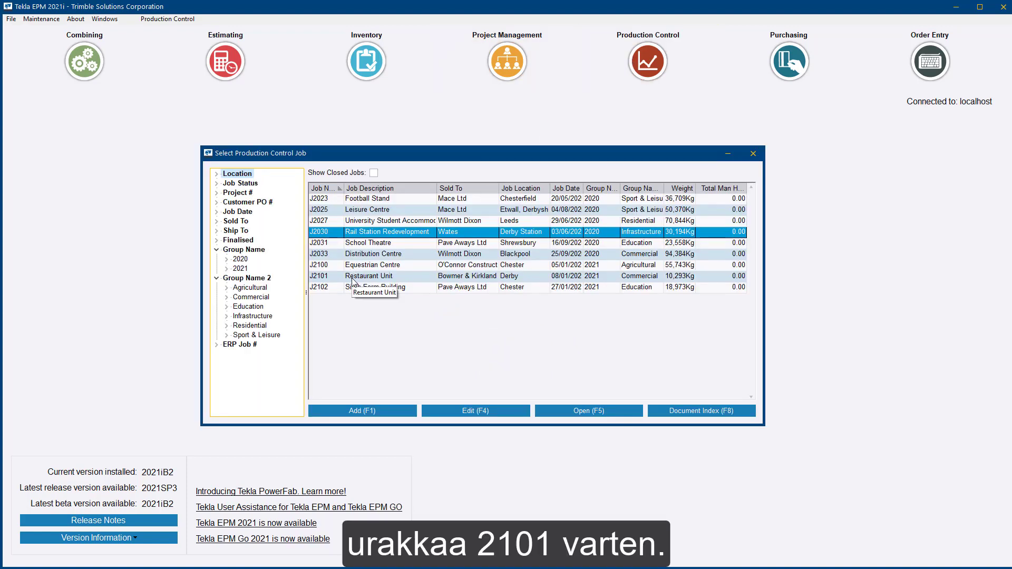
double_click(352, 277)
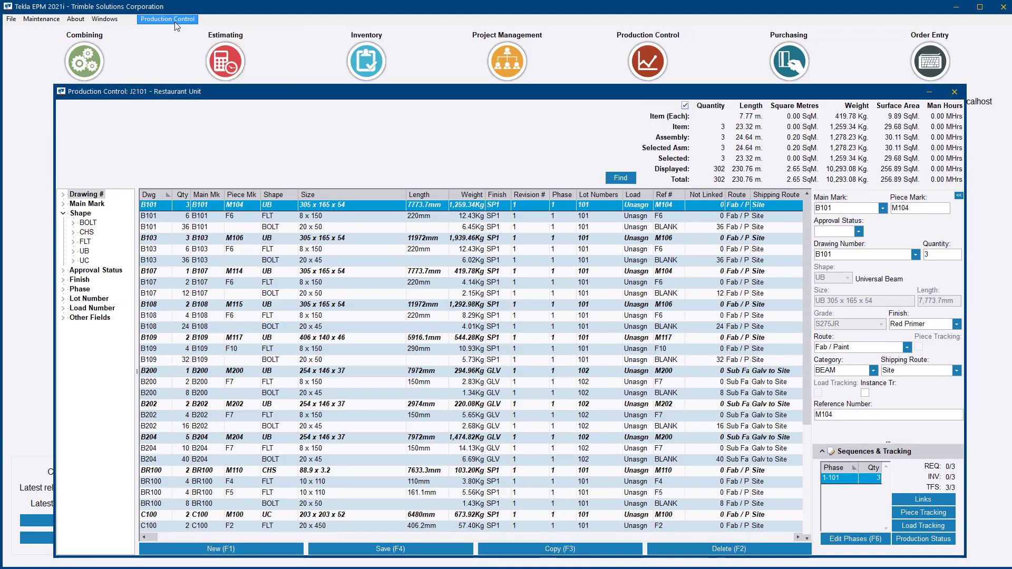
click(175, 21)
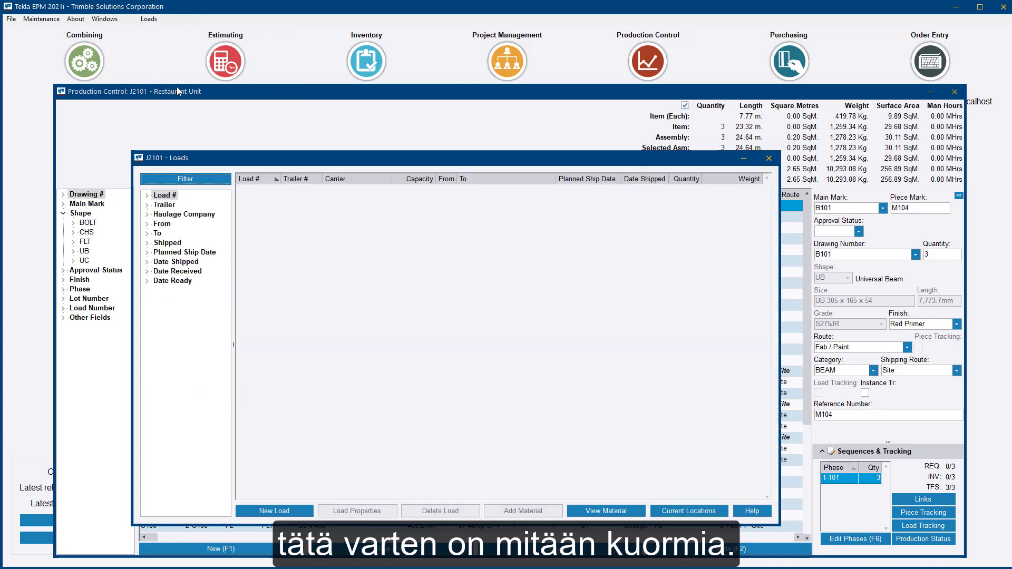
Create load 101 from Shop to Site with trailer POWER02 and planned ship date 03/09/2021, and save it.
click(261, 508)
key(Tab)
key(Tab)
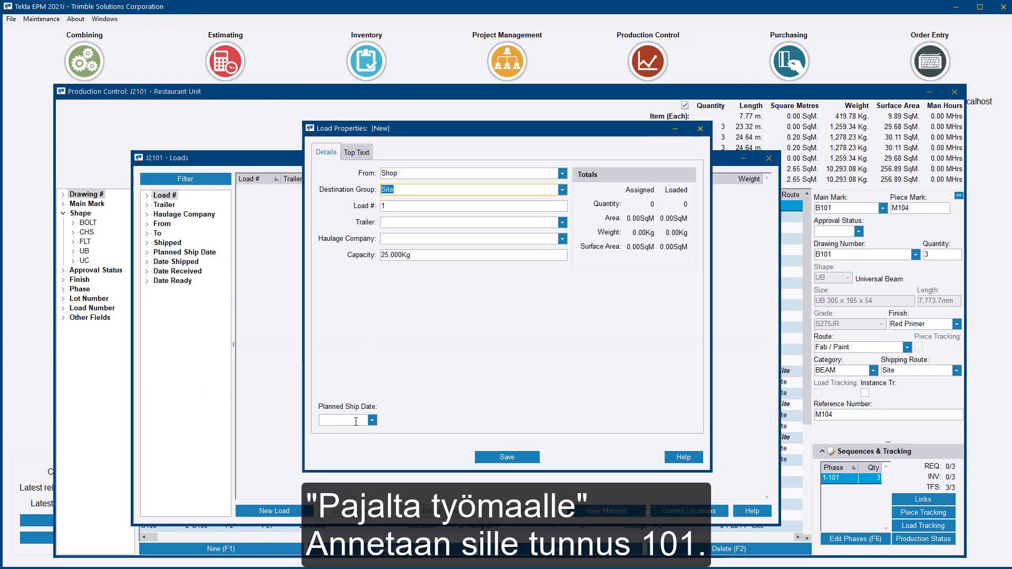
text(1)
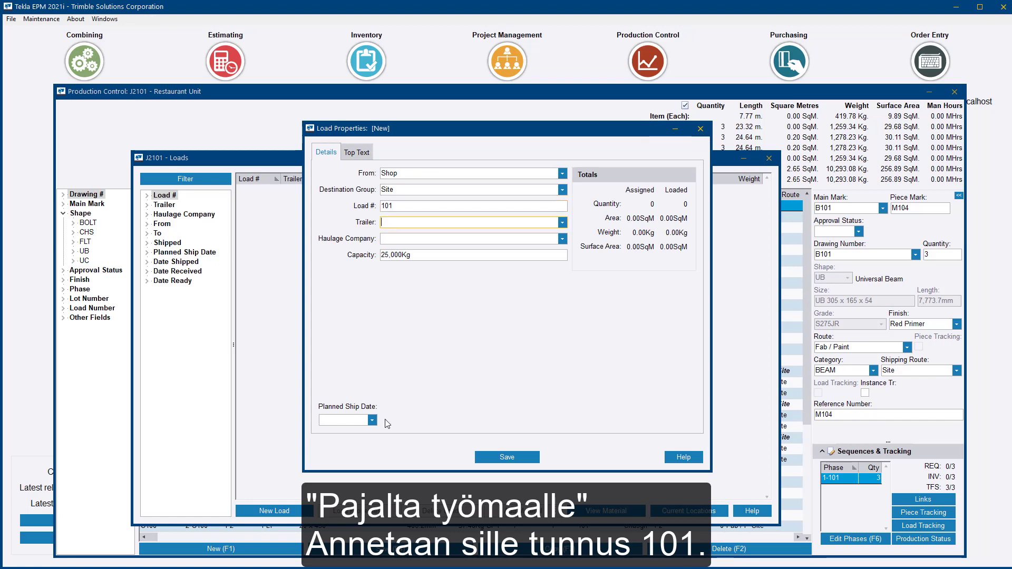
click(563, 223)
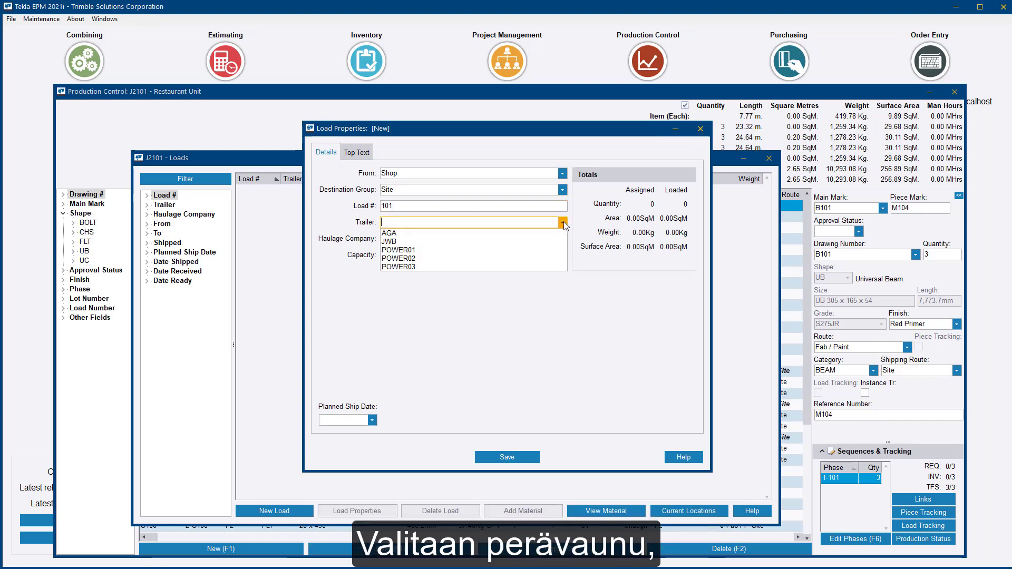
click(436, 259)
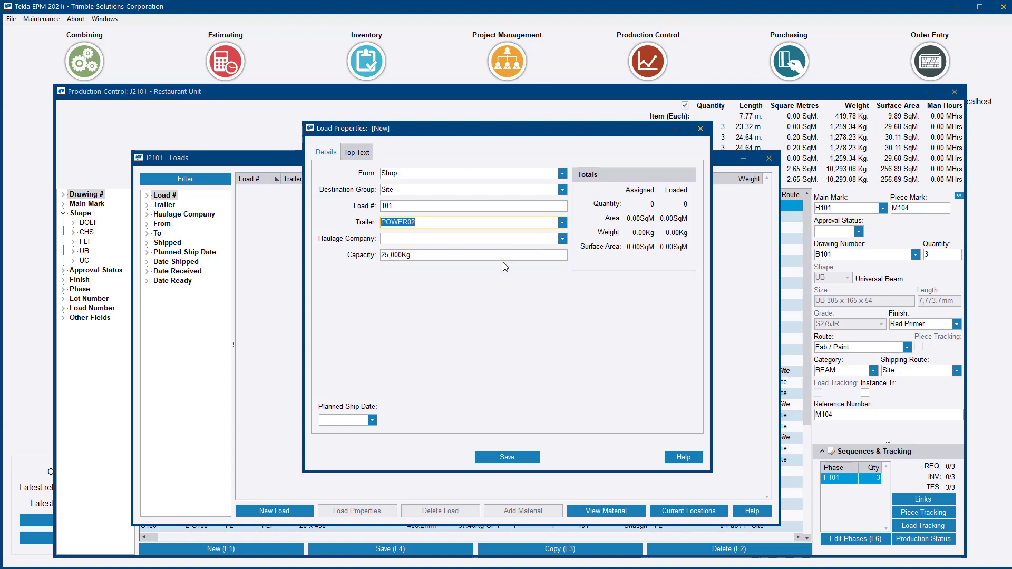
click(372, 421)
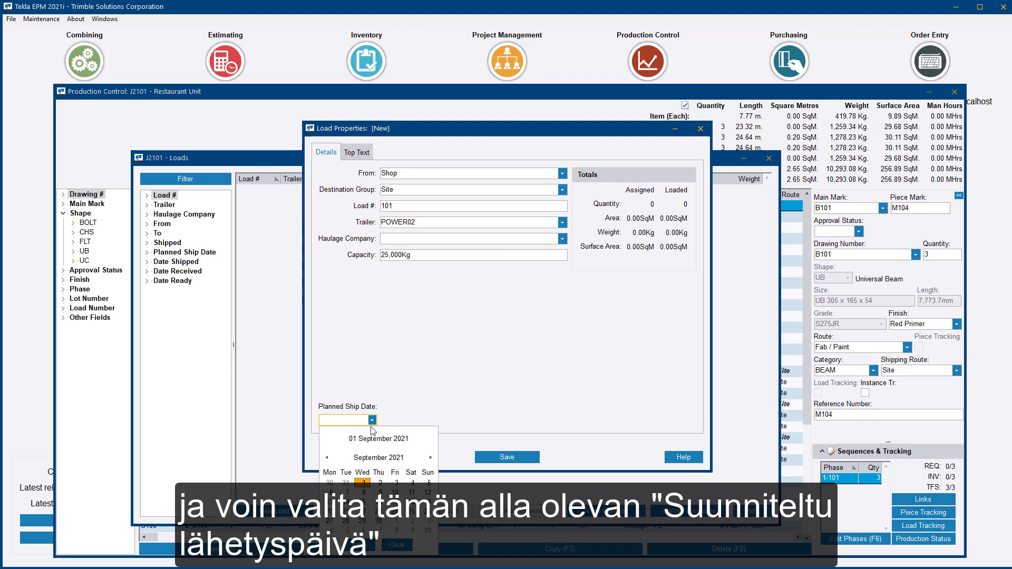
click(397, 484)
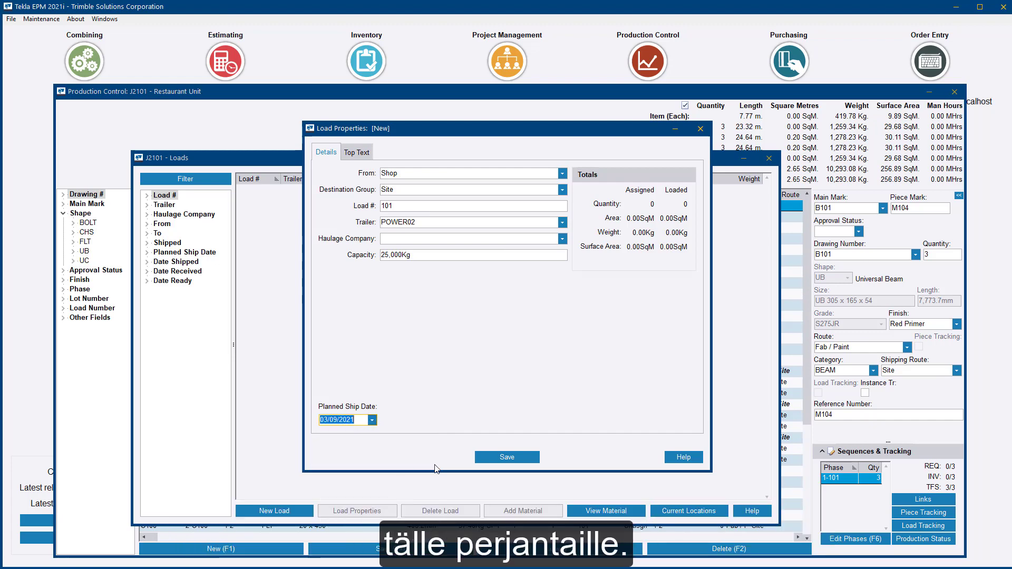
click(501, 460)
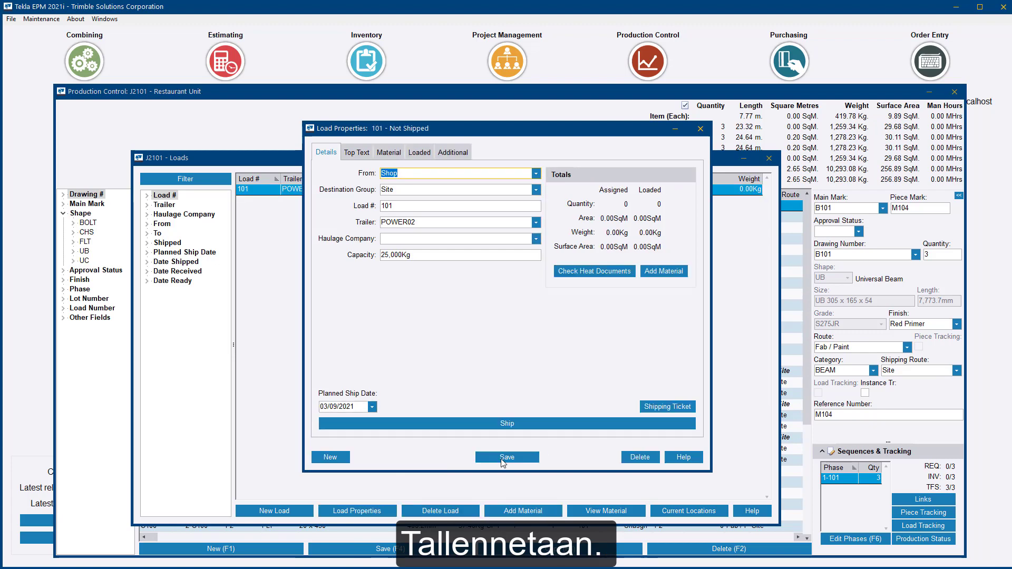
Assign all the available material to load 101 without marking it as loaded, and save the load.
click(666, 277)
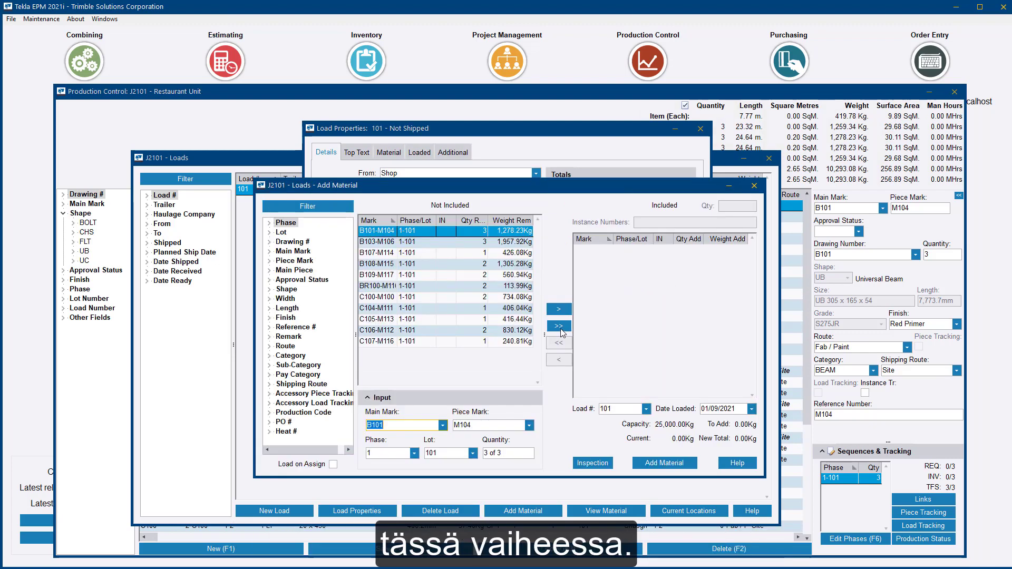
click(559, 326)
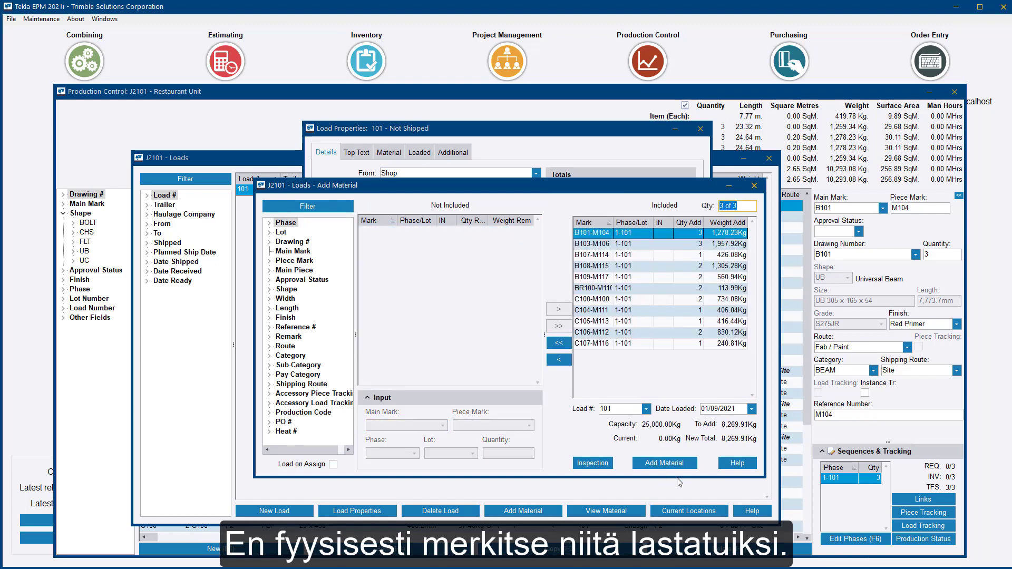
click(679, 464)
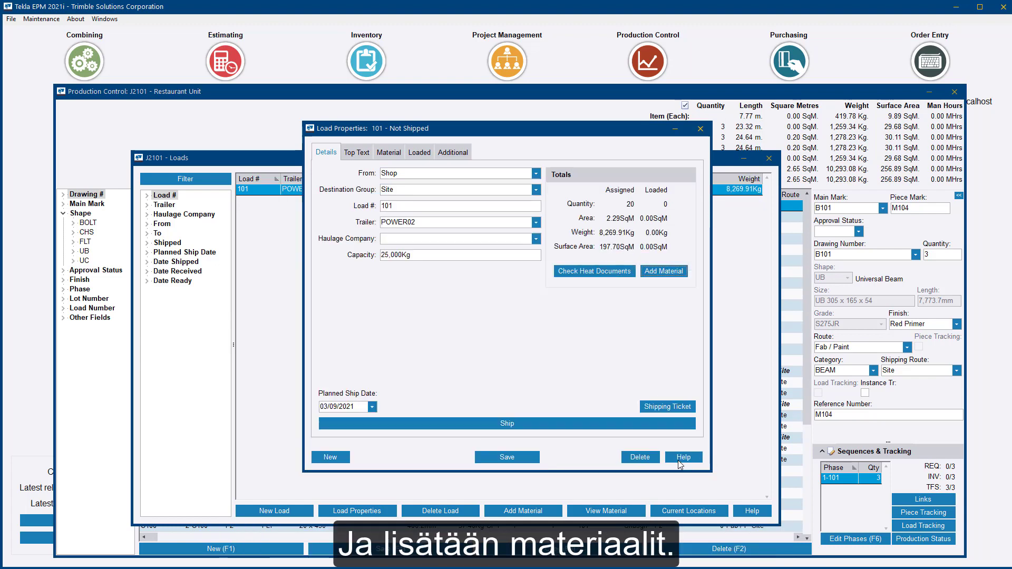
click(506, 457)
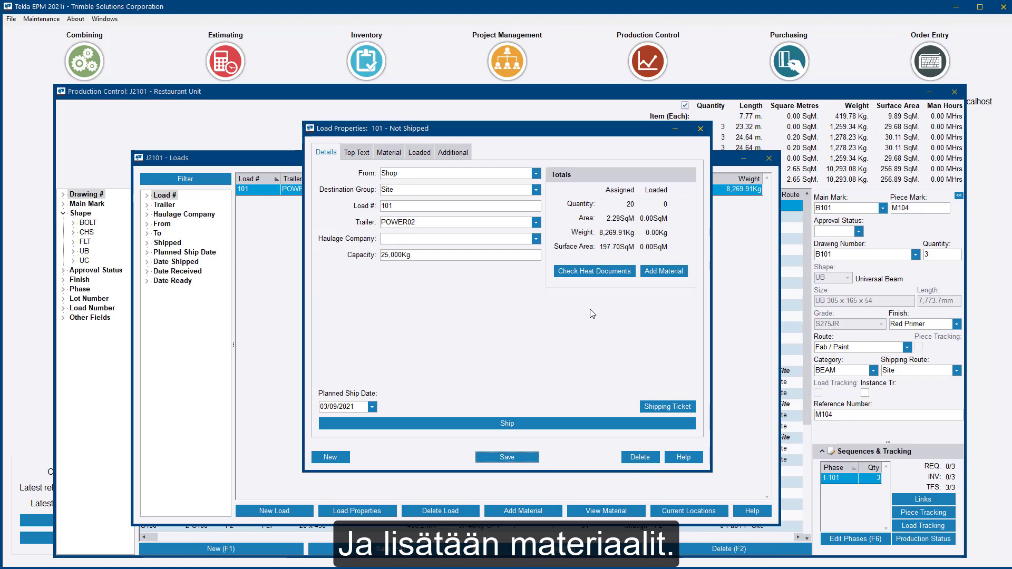
click(700, 129)
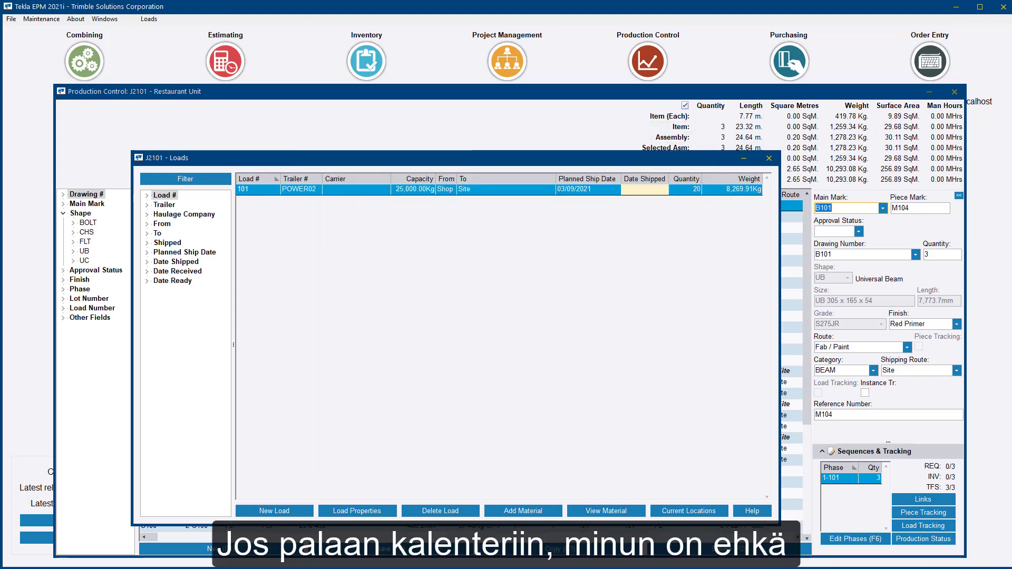
Switch to Tekla EPM Go, refresh the shipping calendar and unschedule load #101 of J2101.
key(alt+Tab)
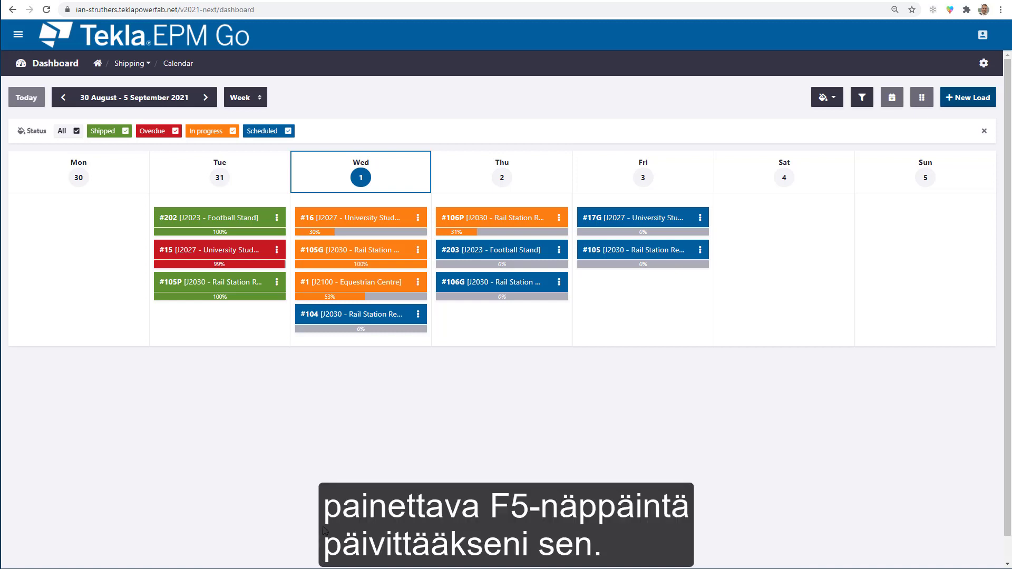
key(F5)
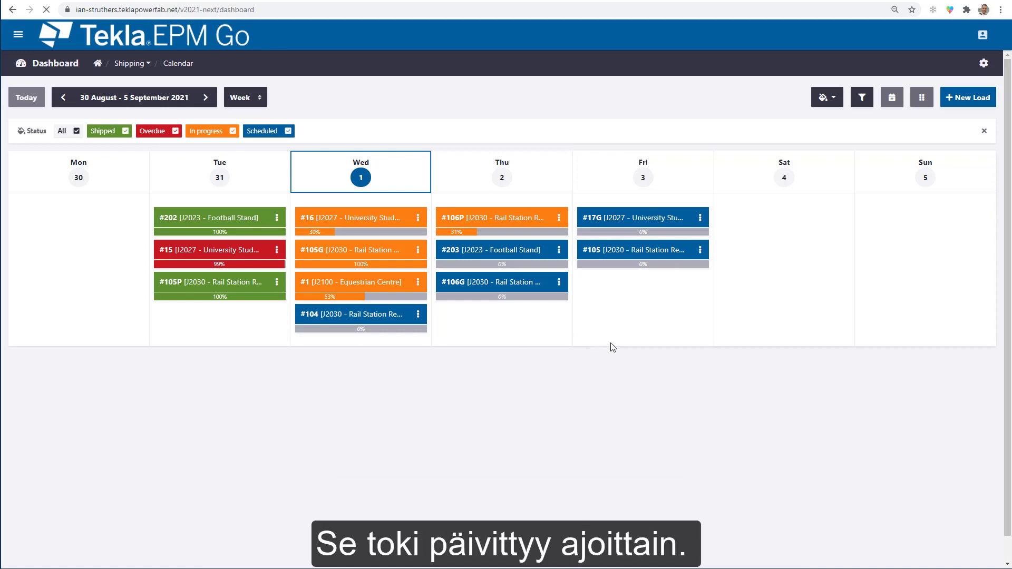
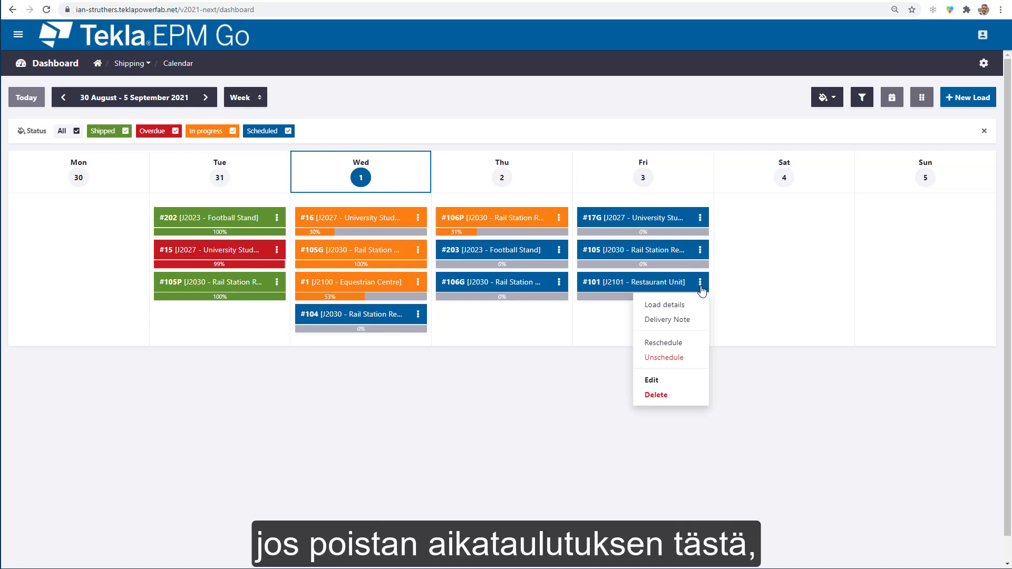
click(677, 358)
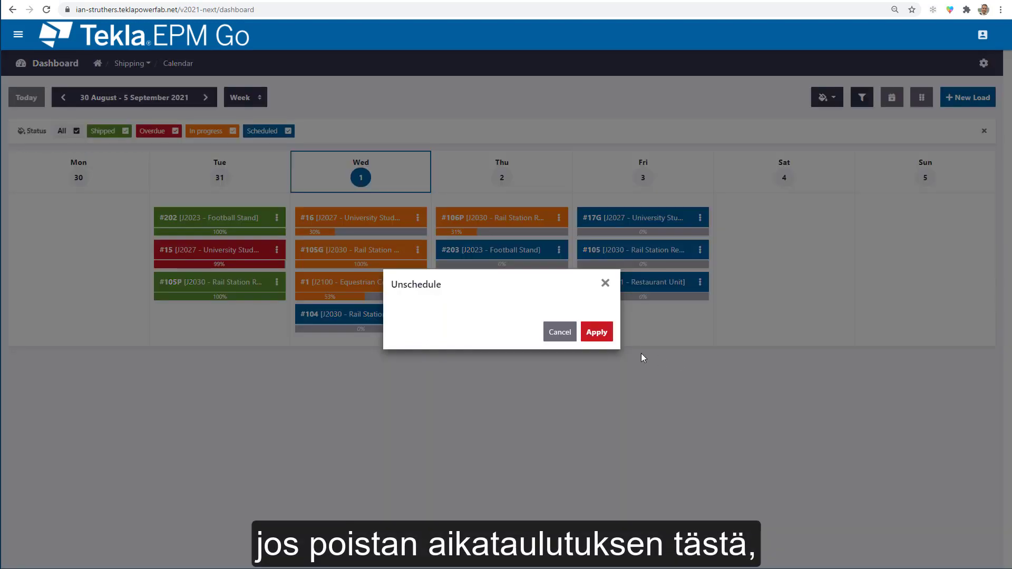
click(598, 332)
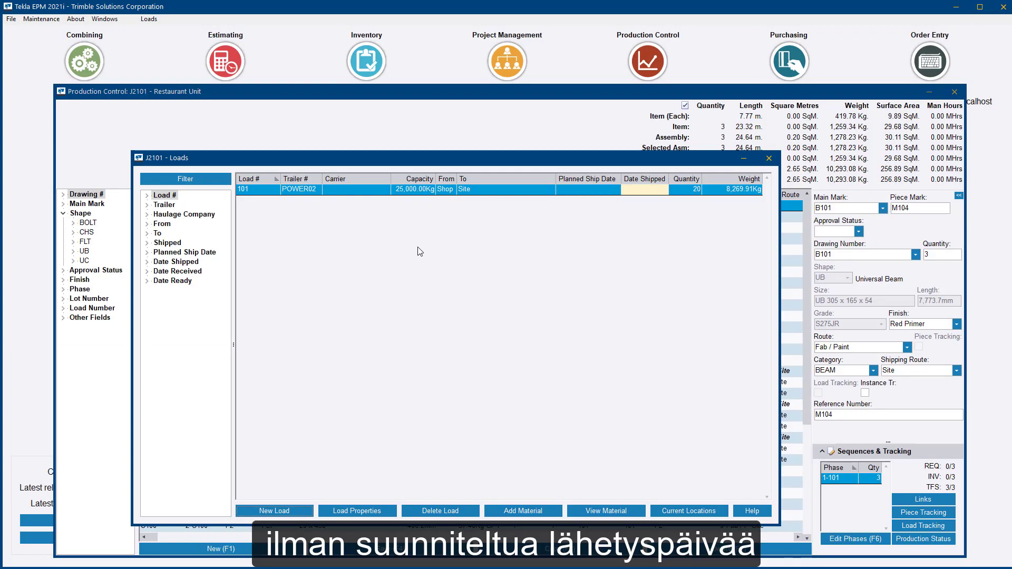
Check the planned ship date in load 101's properties in Tekla EPM, and close the properties.
double_click(407, 191)
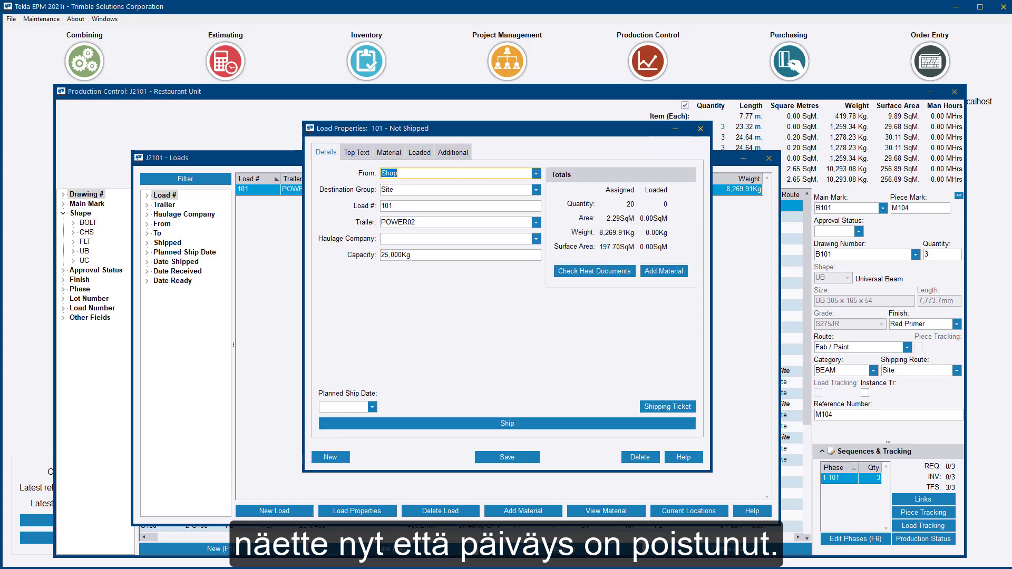
click(703, 129)
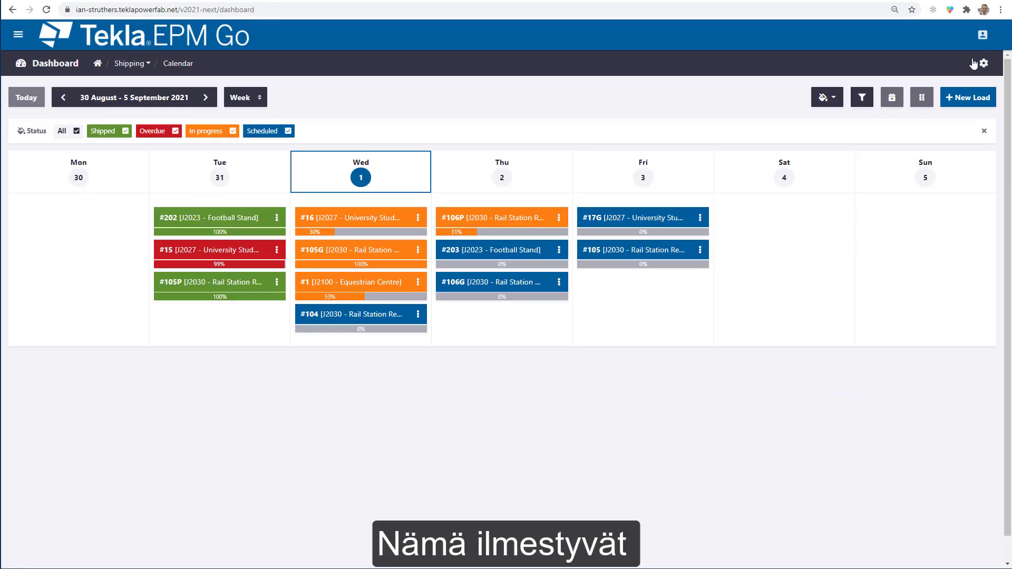
Show the unscheduled loads beside the Tekla EPM Go calendar, and view load #101's Schedule option without setting a date.
click(892, 104)
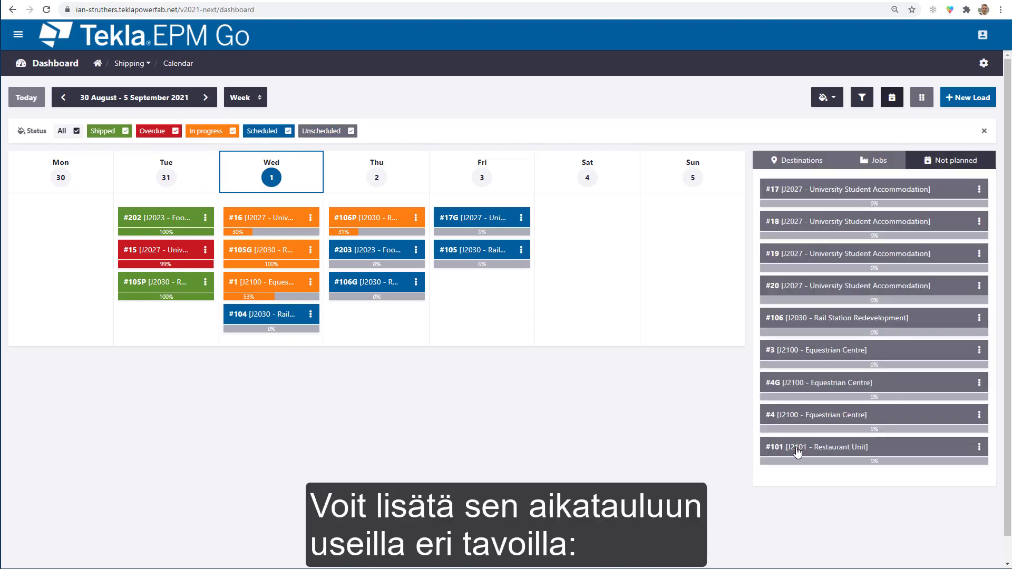
click(980, 448)
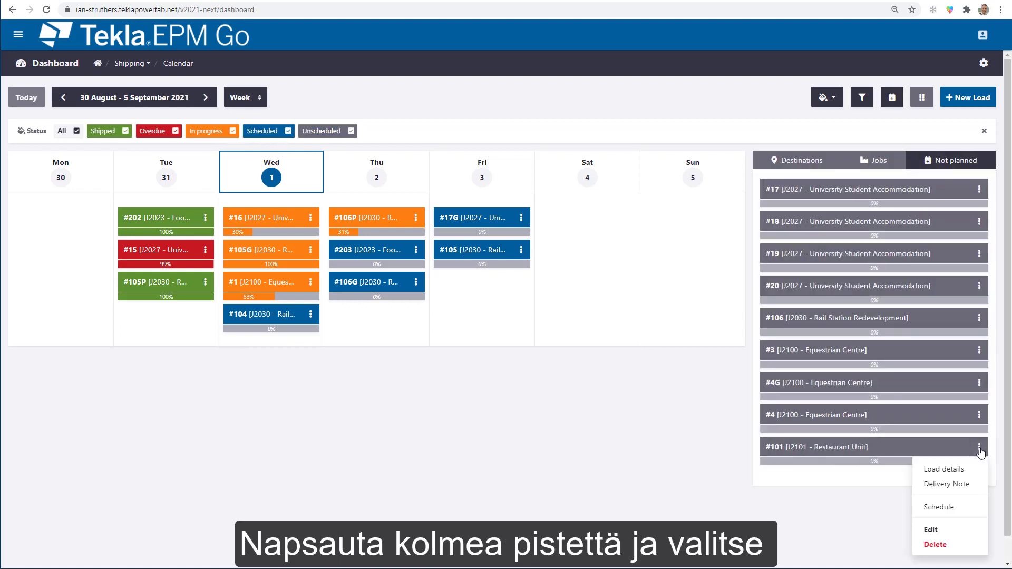
click(958, 507)
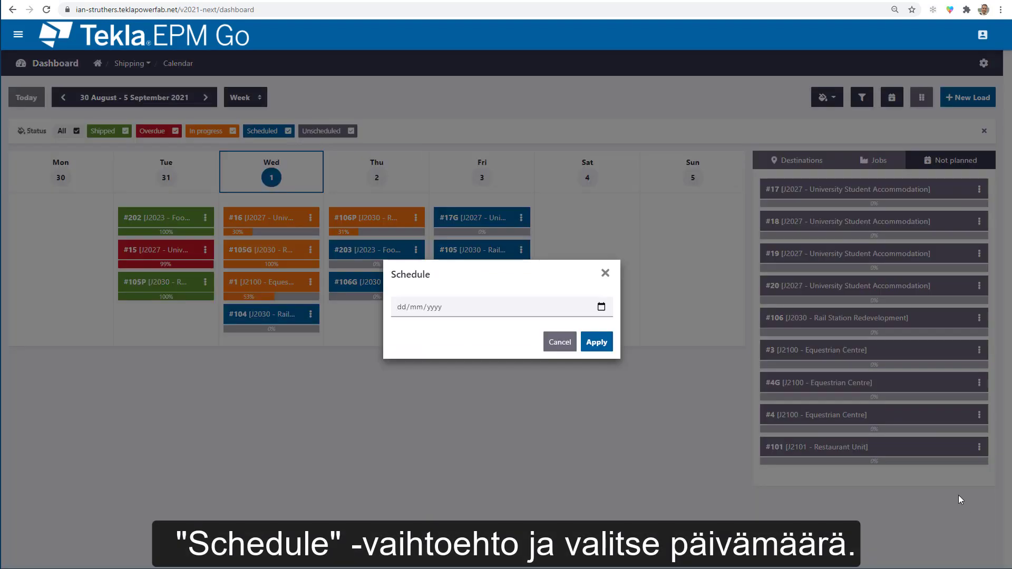
click(606, 271)
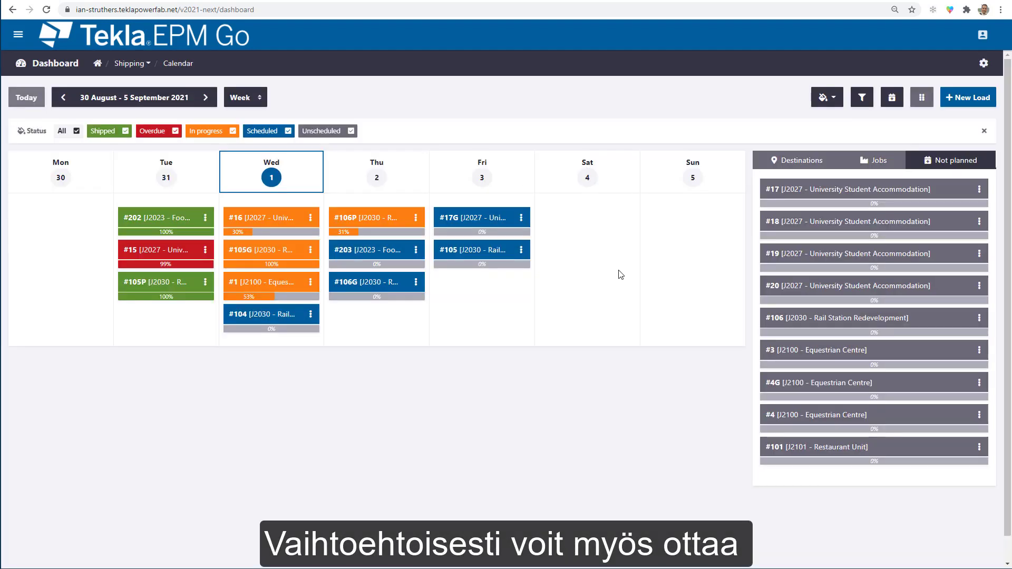
Enable moving loads within the calendar and schedule load #101 from the Not planned list for Thursday 2 September.
click(922, 105)
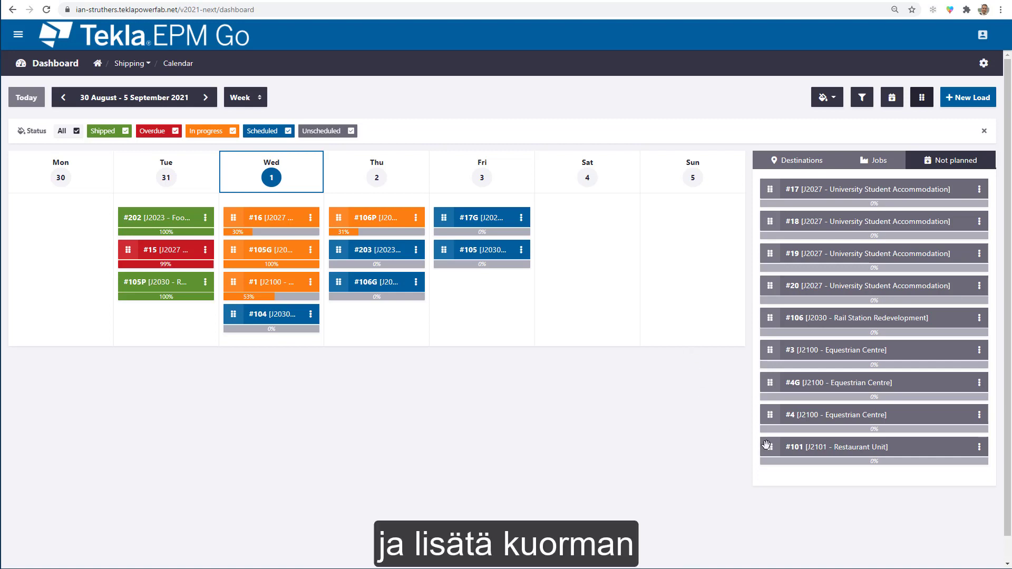
drag(767, 446, 341, 325)
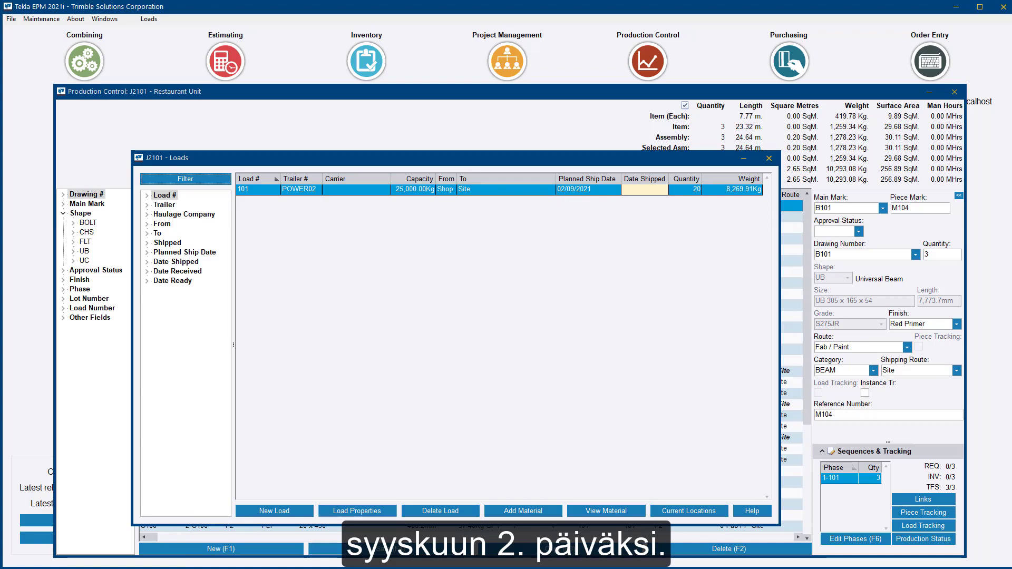
Switch to the Tekla EPM Go shipping calendar and ship load #105G of job J2030, planned for Wednesday 1 September.
click(293, 506)
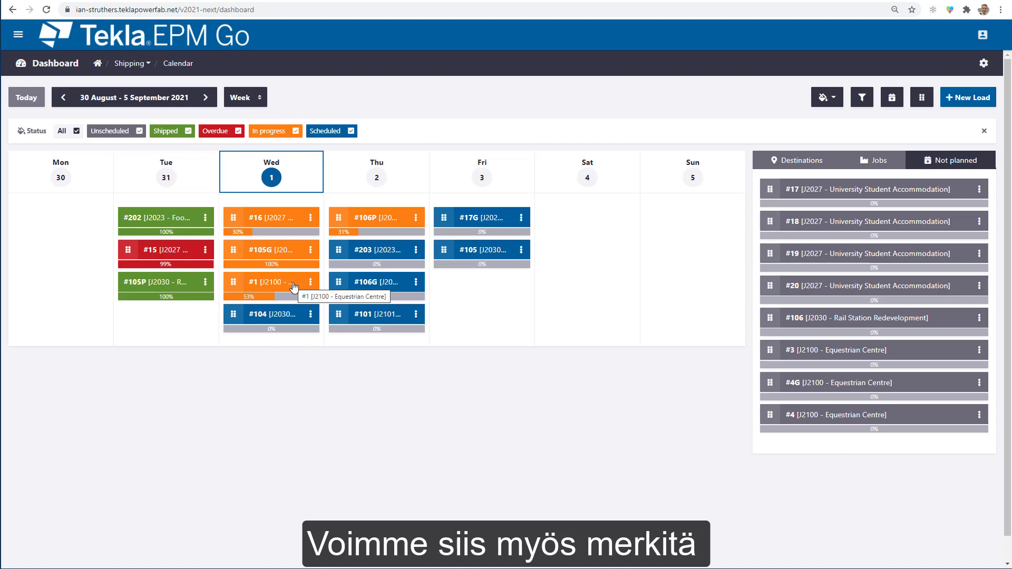
click(310, 251)
click(300, 256)
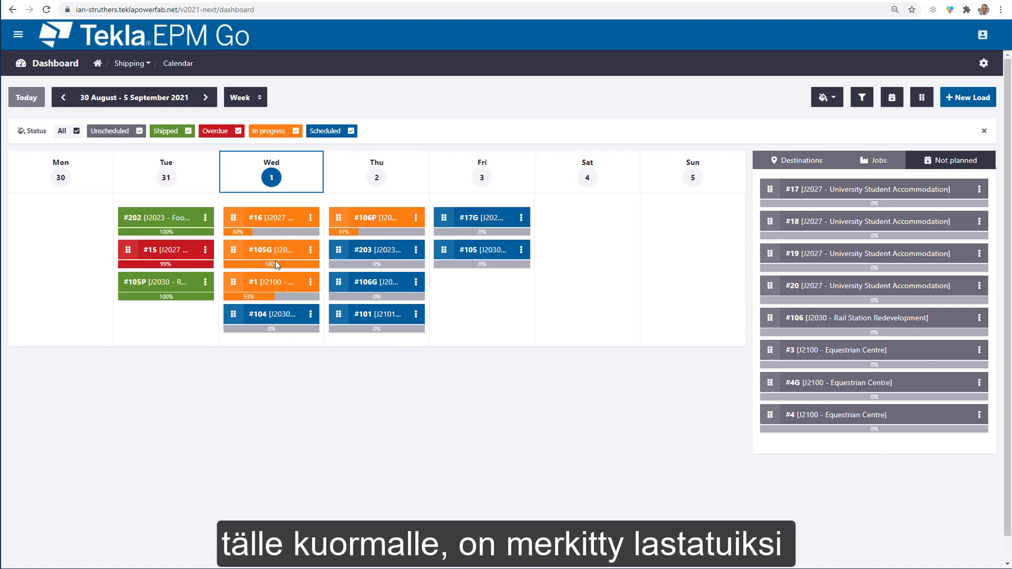
click(311, 250)
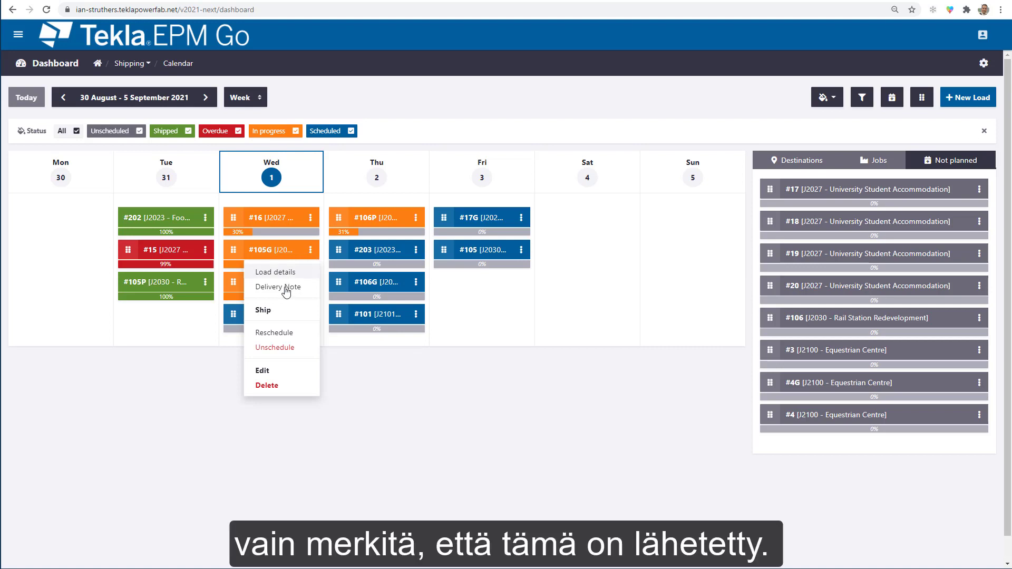
click(283, 312)
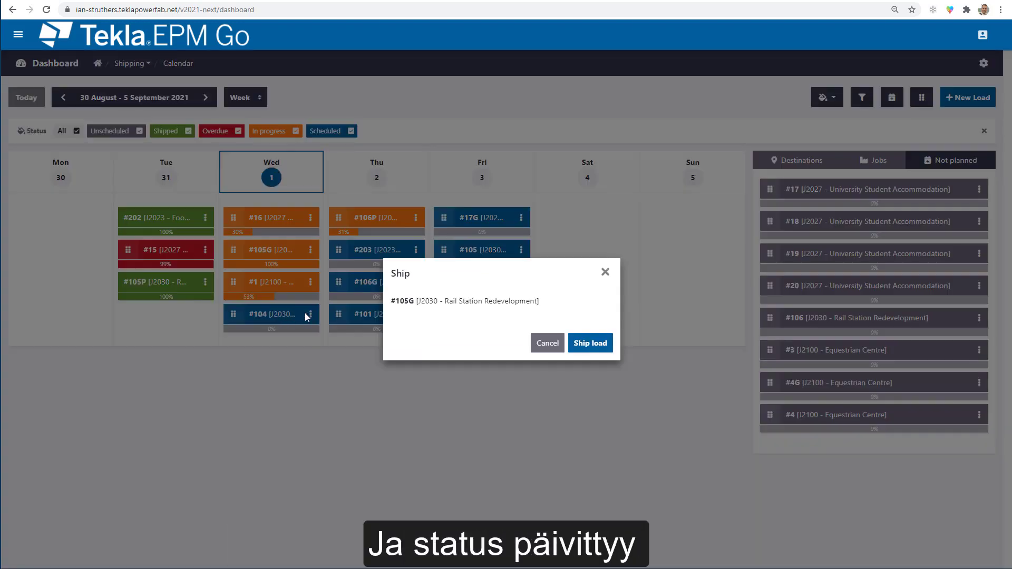
click(602, 348)
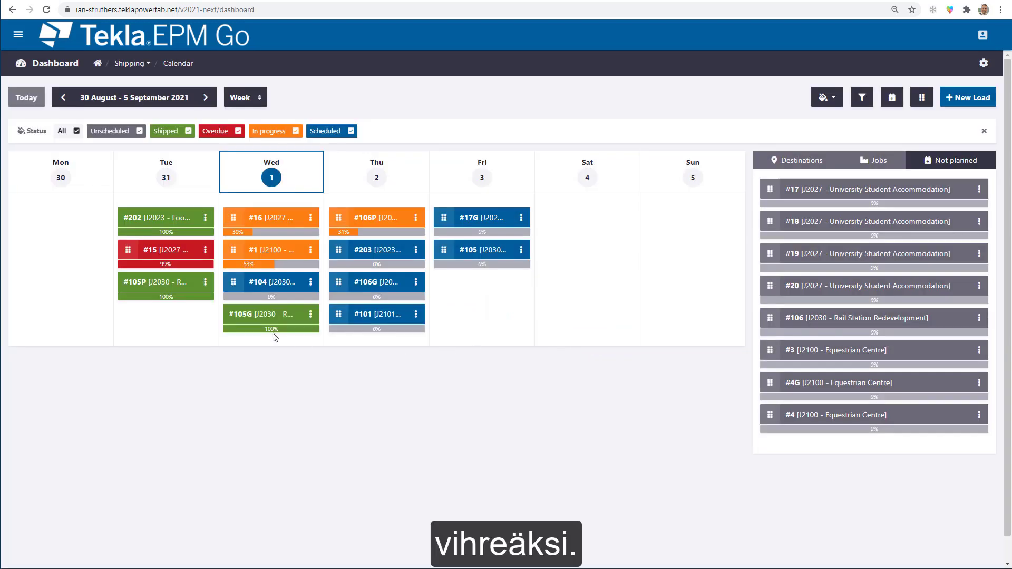
Make a delivery note report for load #105G using the Shipping Ticket - Delivery Copy with Weights type, and close the report and its dialog.
click(311, 317)
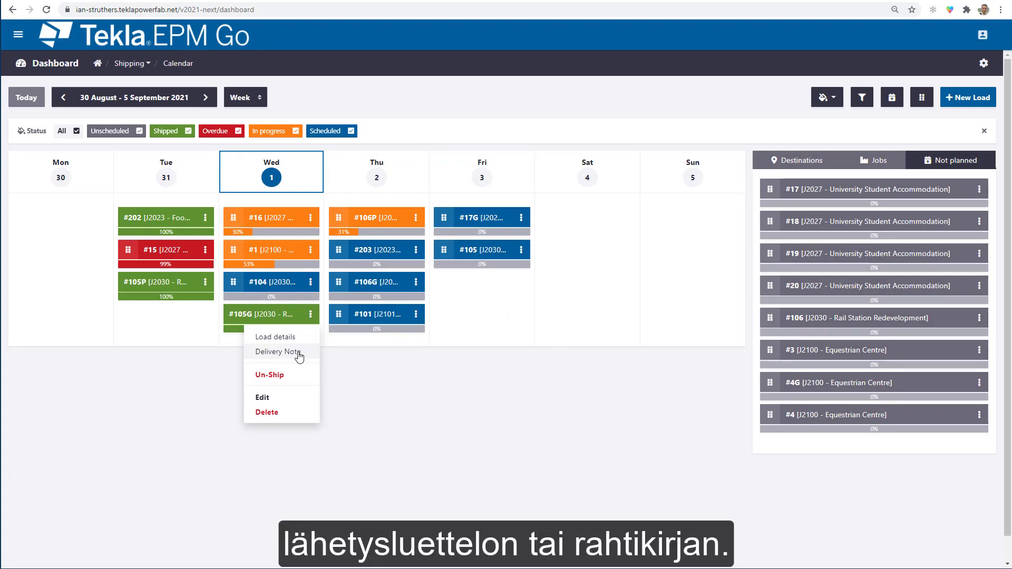
click(278, 352)
click(487, 296)
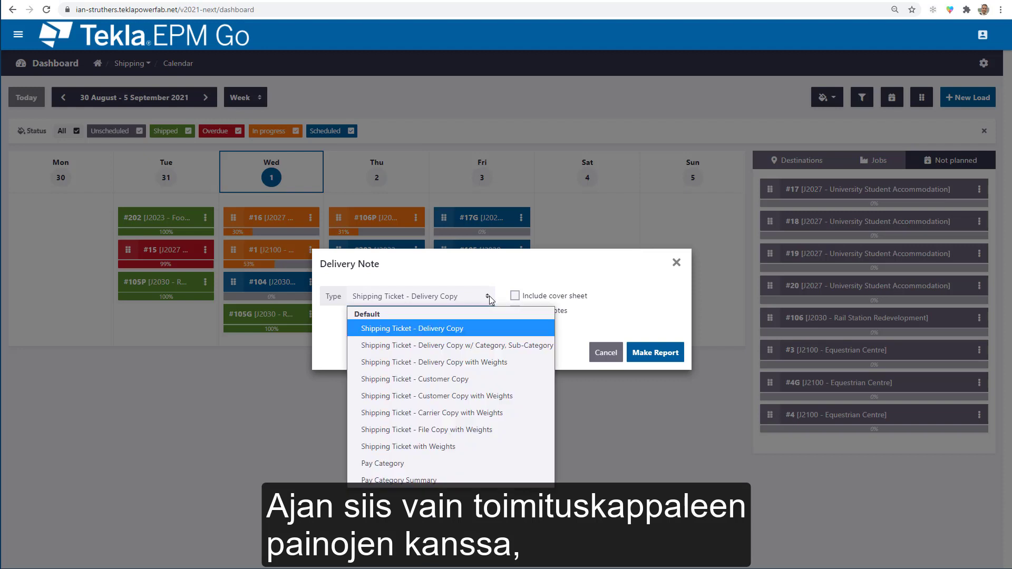
click(480, 361)
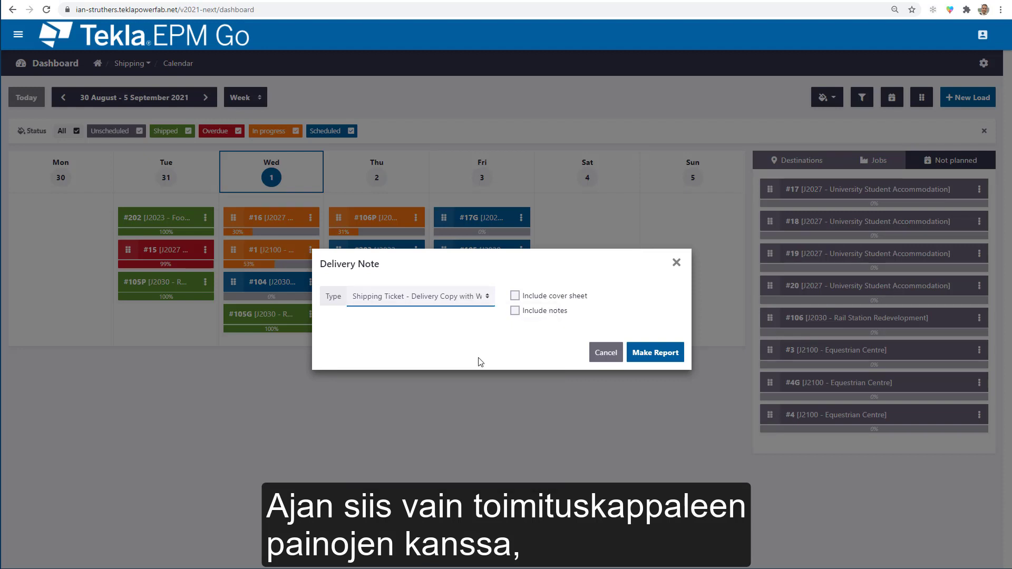
click(641, 355)
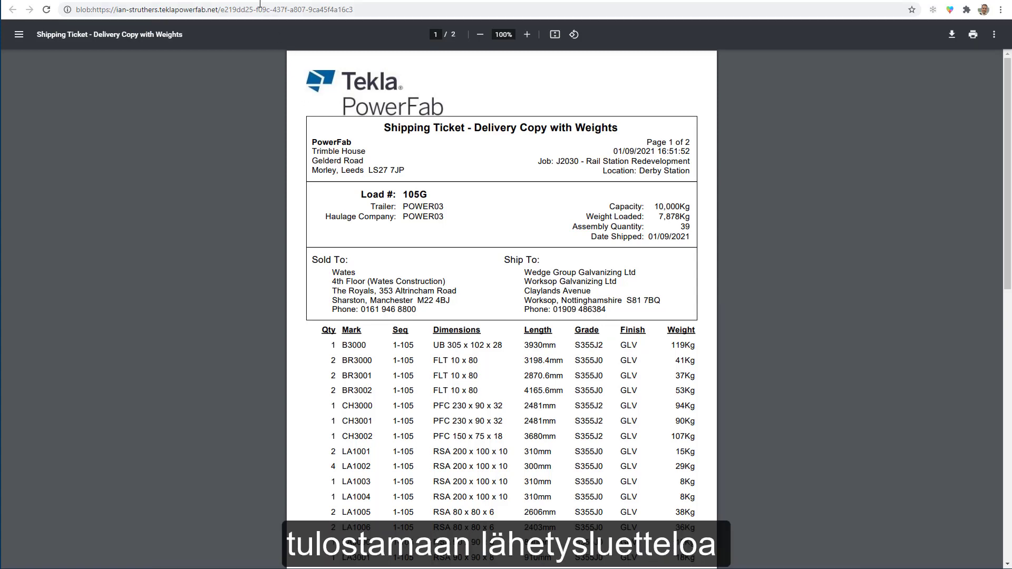
key(ctrl+w)
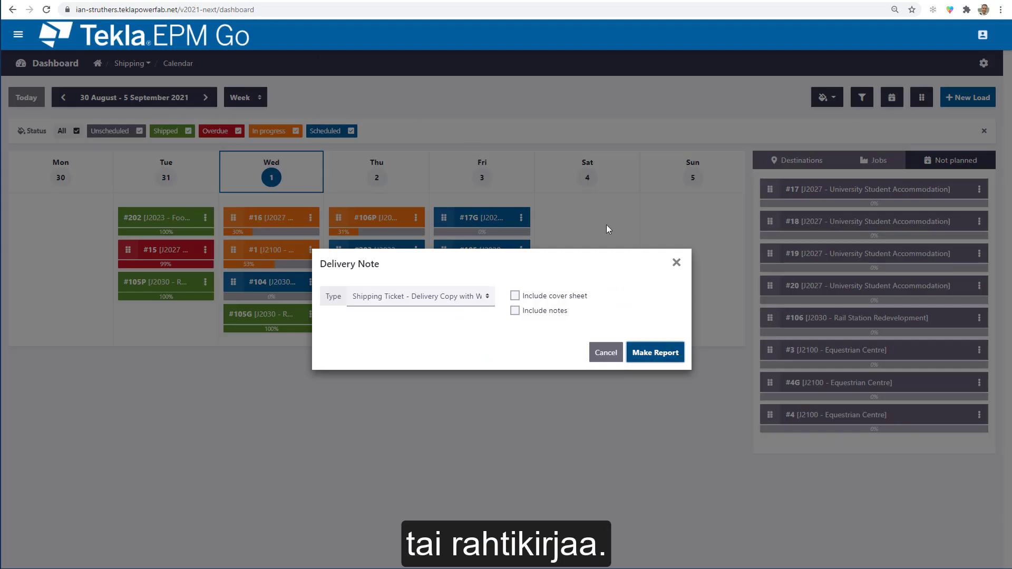
click(676, 263)
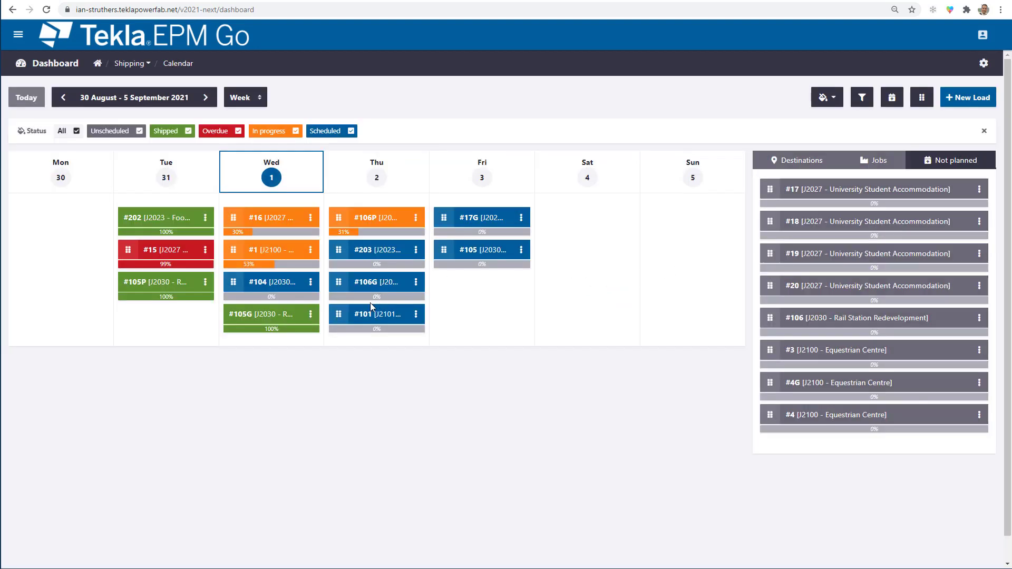
View load #105G's details and its delivery address in Google Maps, and close the map and the details.
click(310, 315)
click(287, 338)
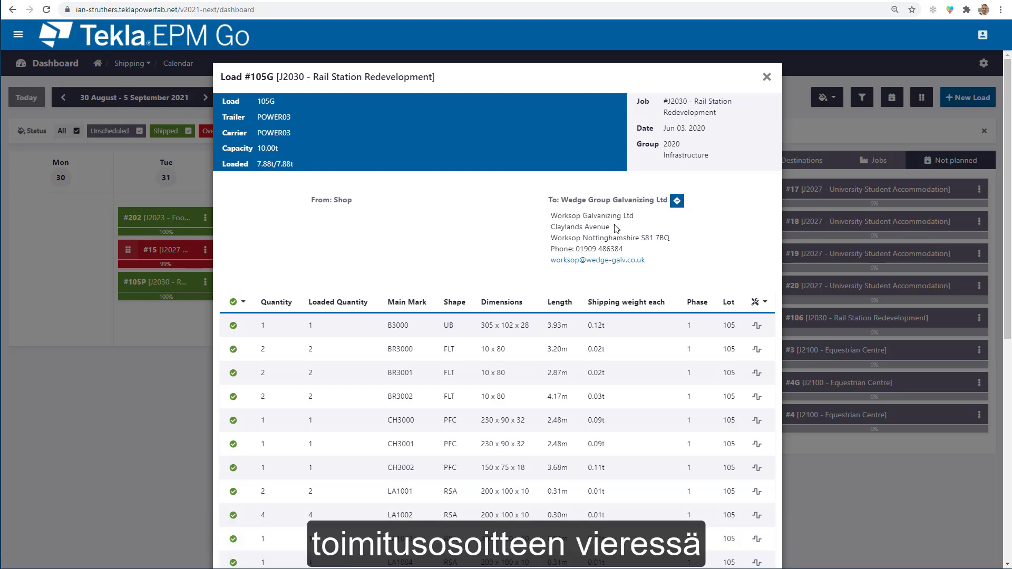
click(678, 204)
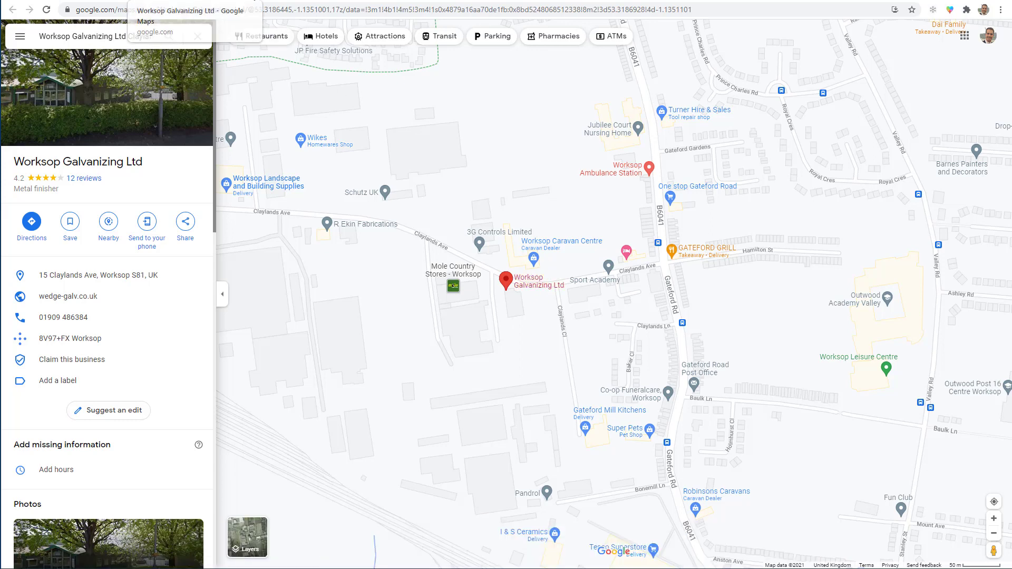
click(254, 7)
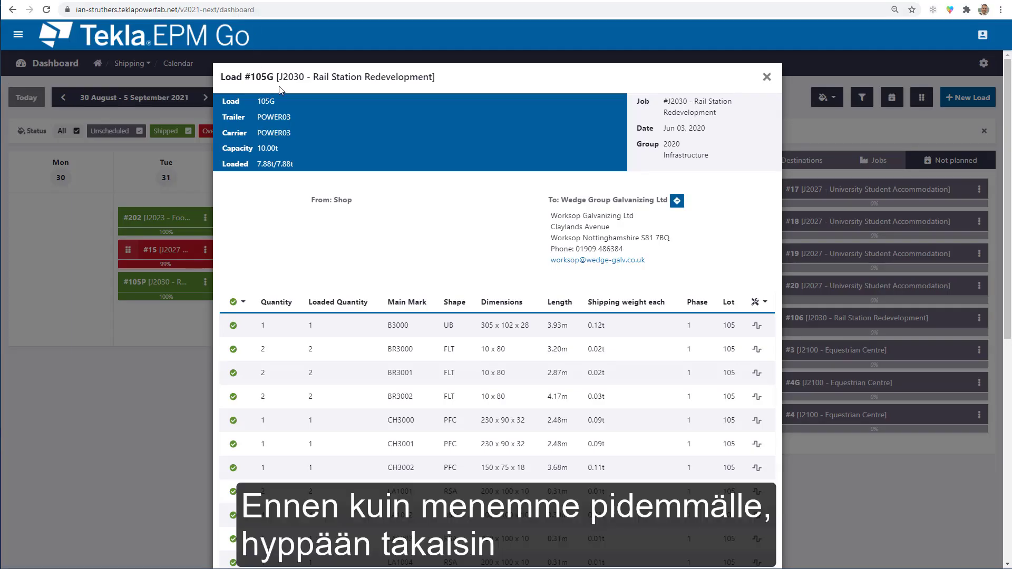
click(767, 78)
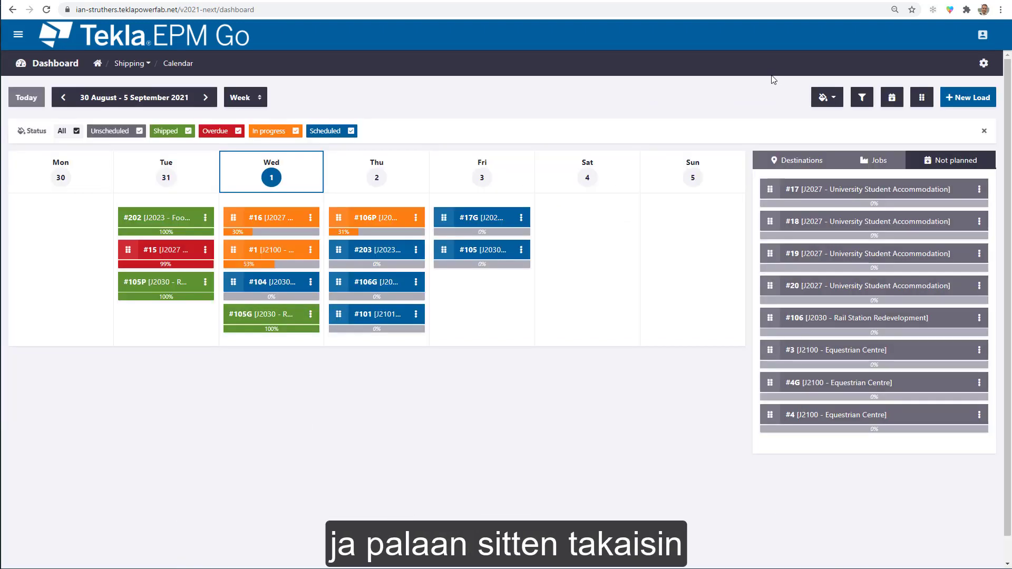